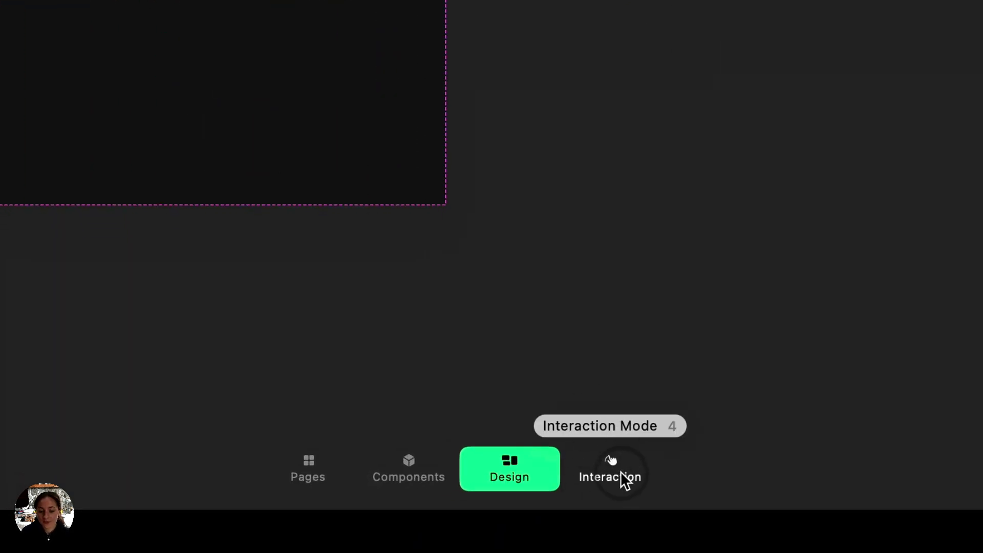
- Switch to Interaction mode and attach a Tap trigger to the Get Started button
click(620, 471)
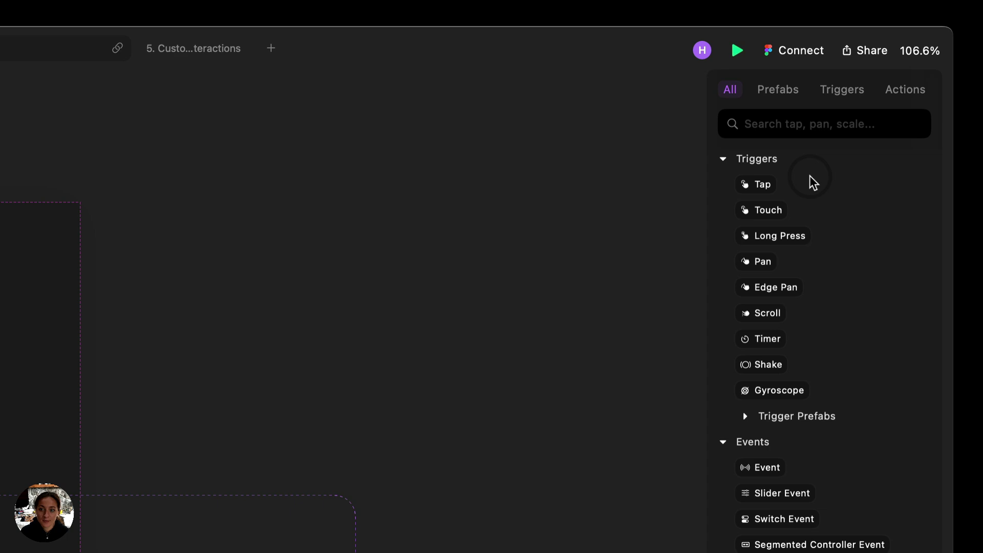
click(758, 185)
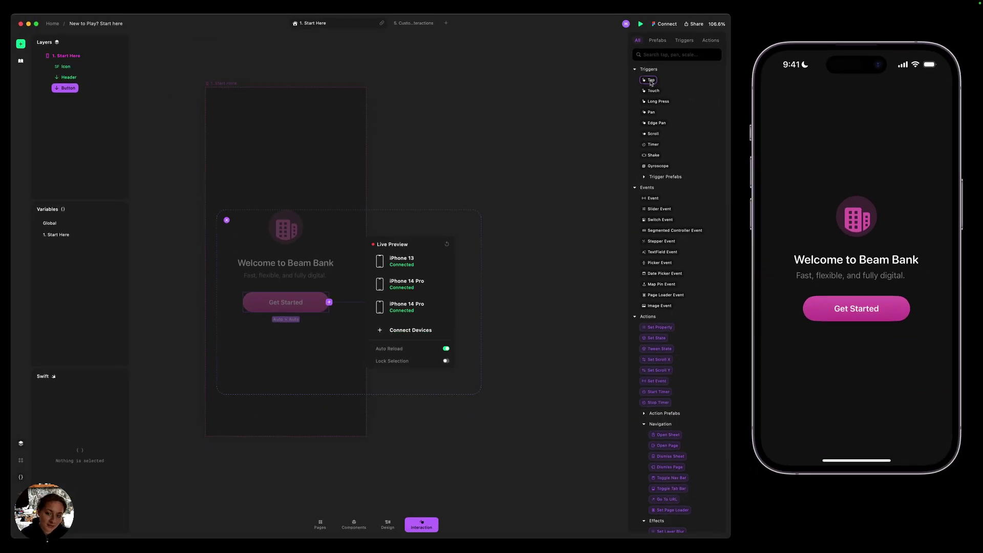
drag(650, 80, 387, 302)
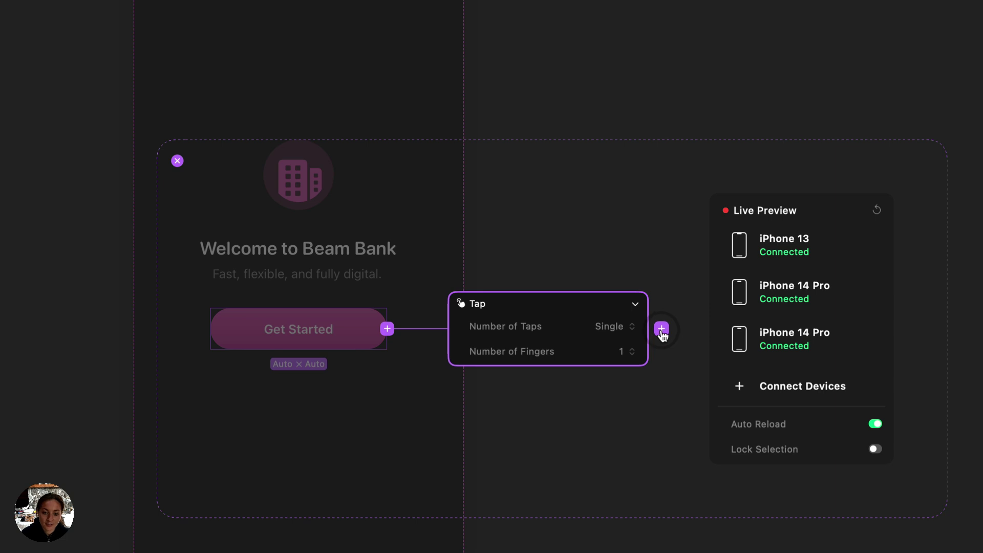
- Add an Open Page action to the Tap trigger and set its page to 2. Native Navigation
click(661, 328)
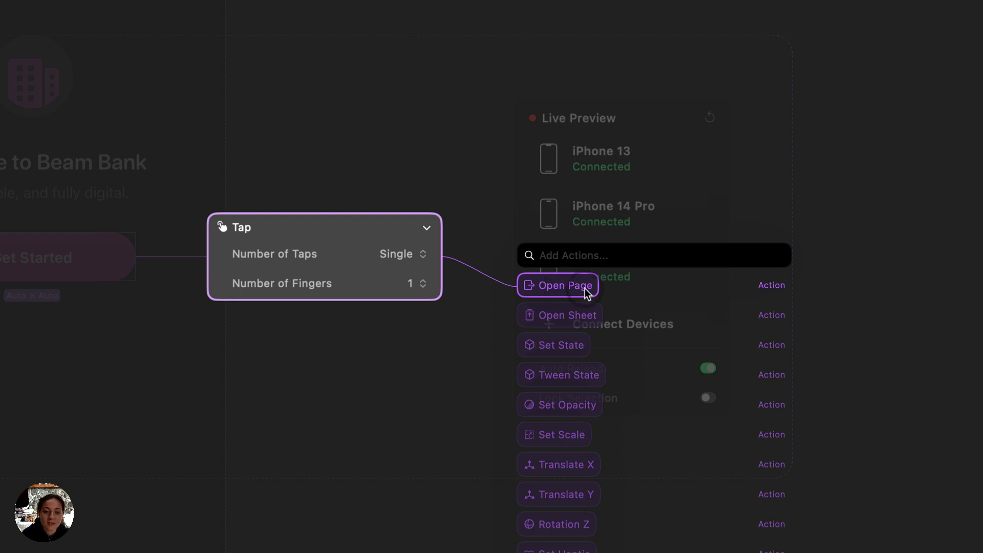
click(573, 287)
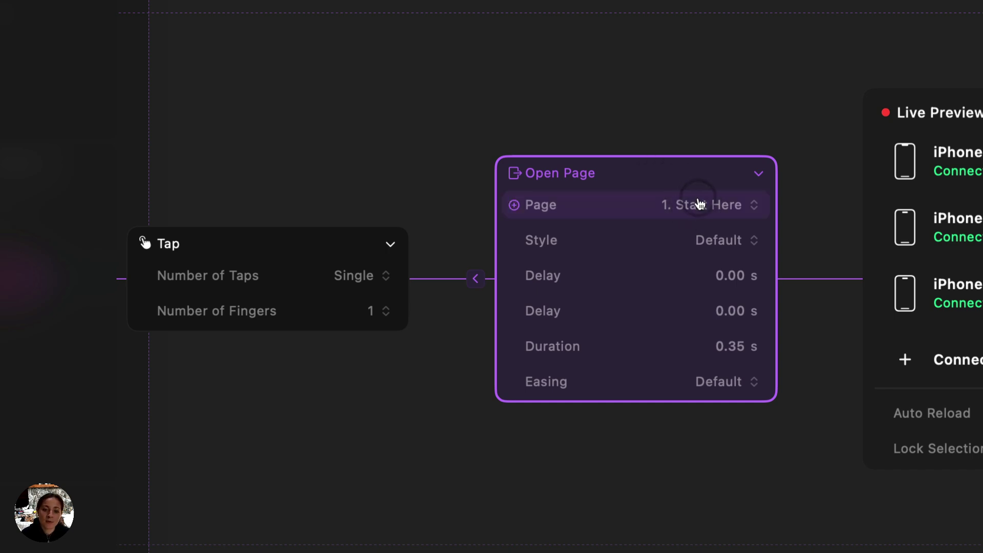
click(701, 204)
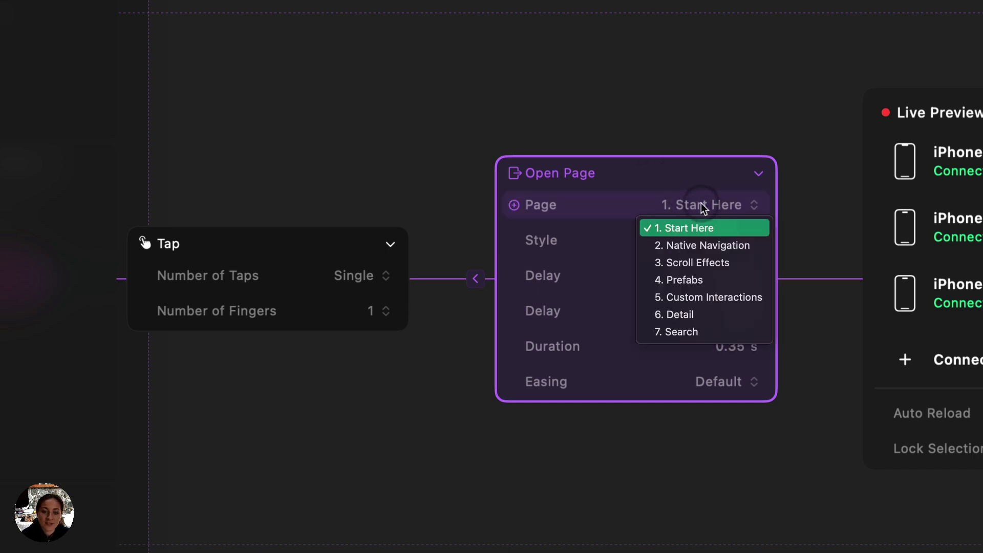
click(700, 245)
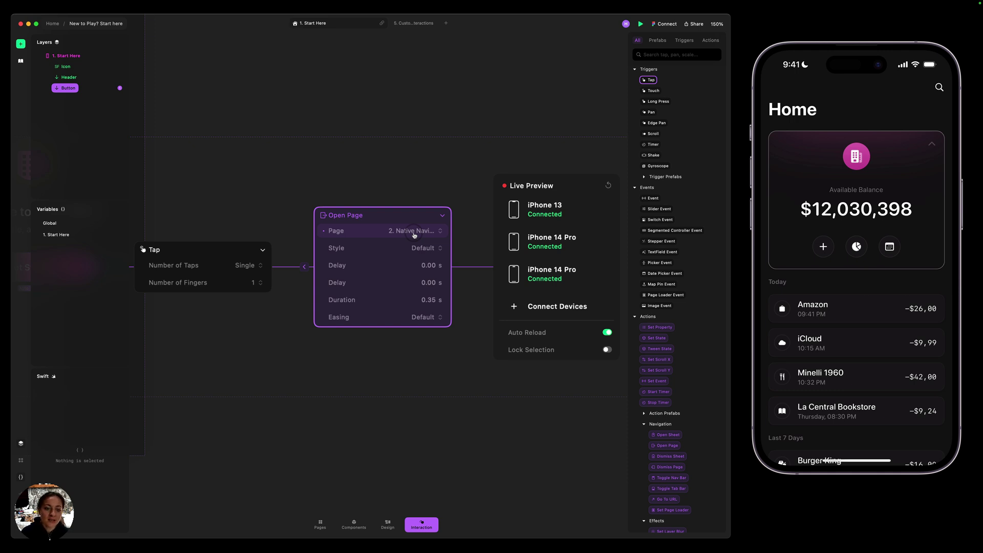
- Add a Touch trigger to the Get Started button alongside its Tap trigger
scroll(247, 332, down, 8)
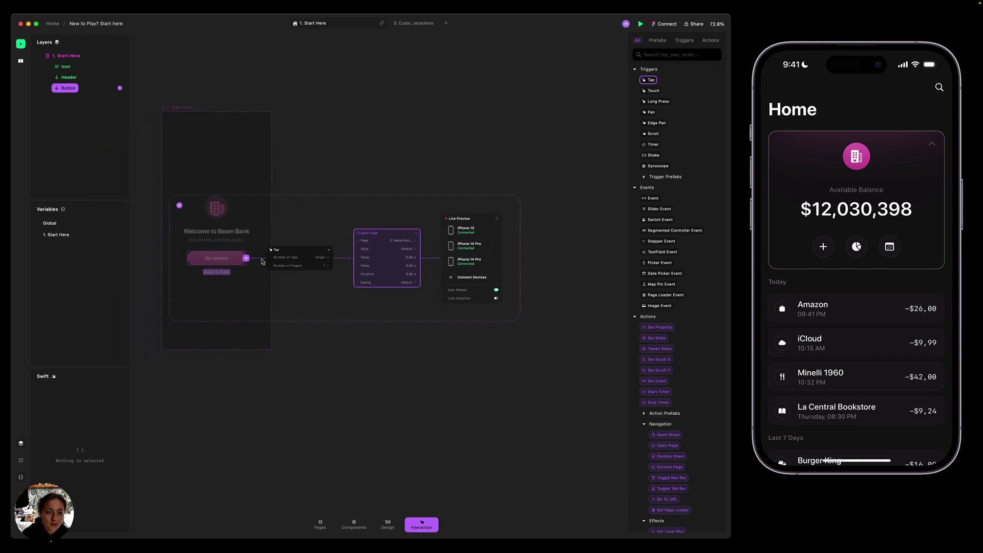
click(179, 227)
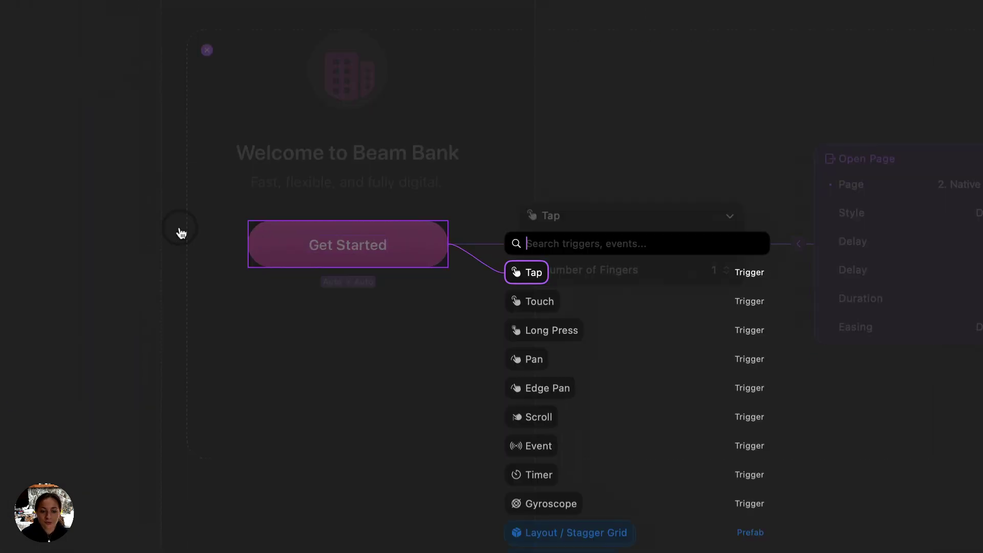
key(Down)
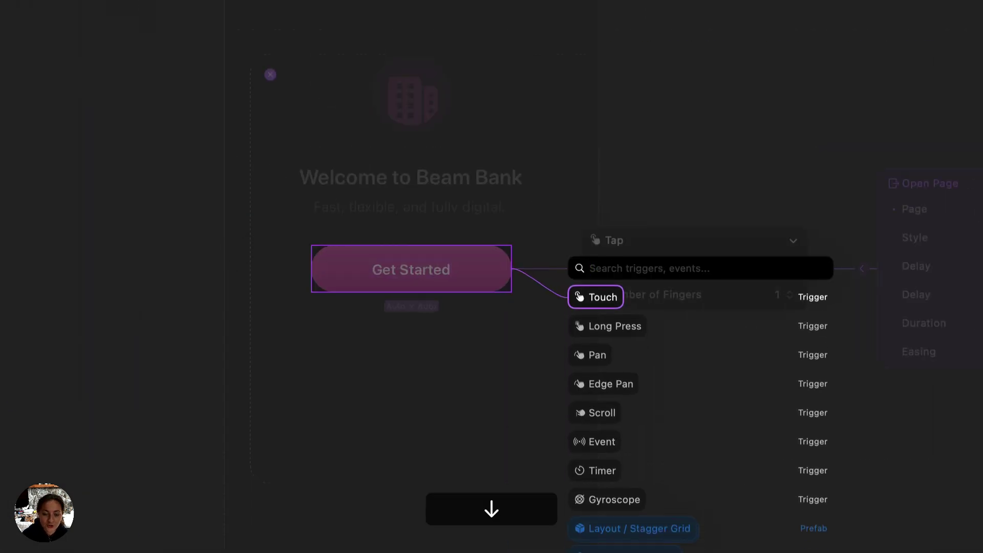
key(Return)
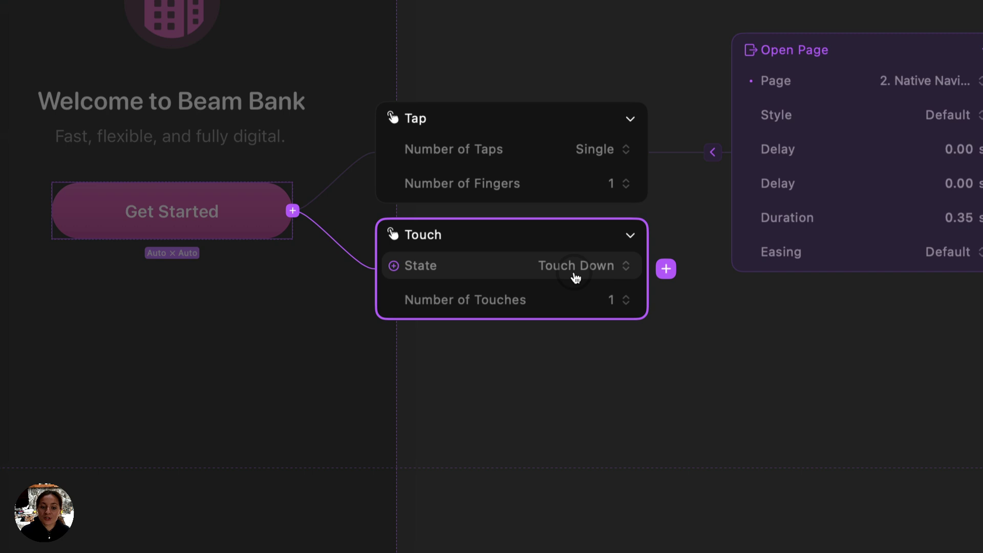
- Add a Set Property action to the Touch Down trigger
click(665, 269)
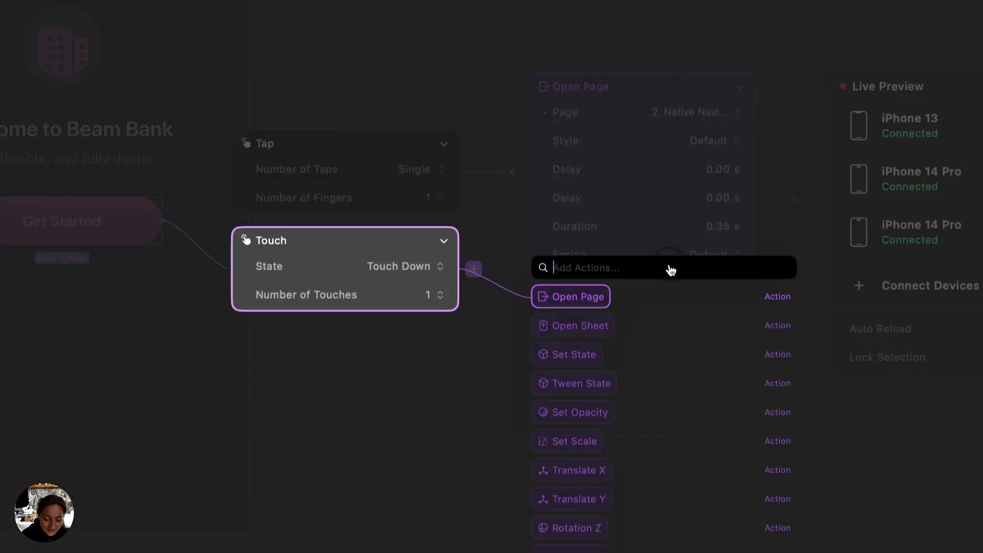
text(set pr)
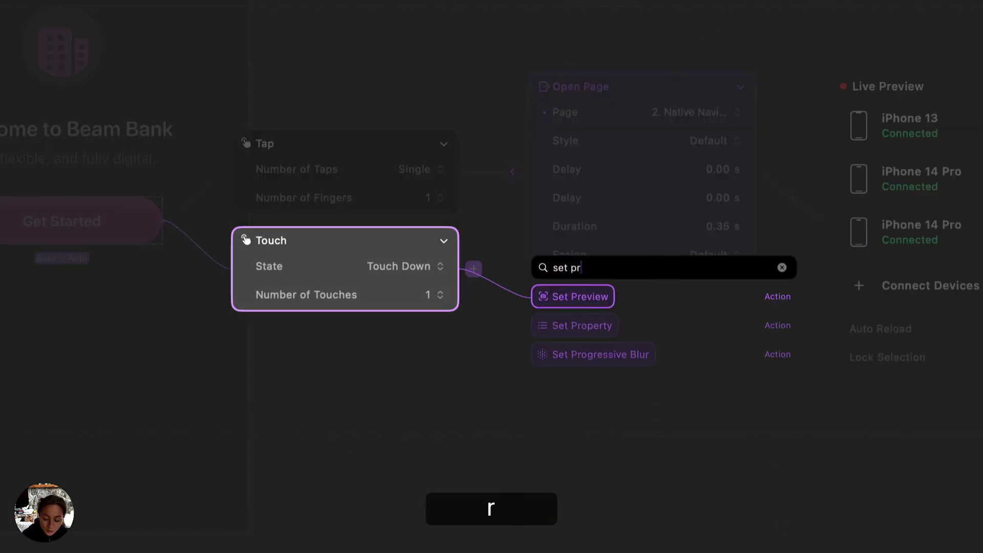
key(Down)
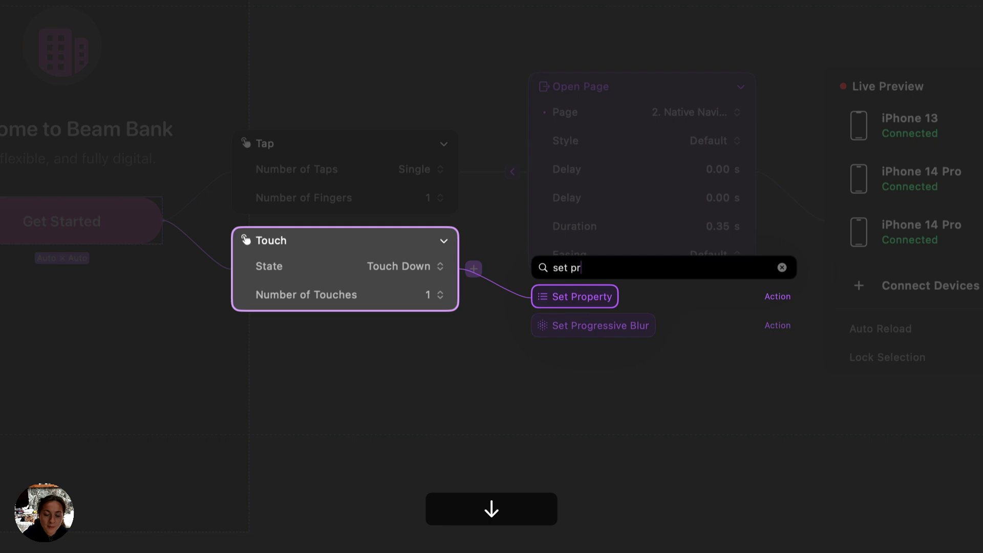
key(Return)
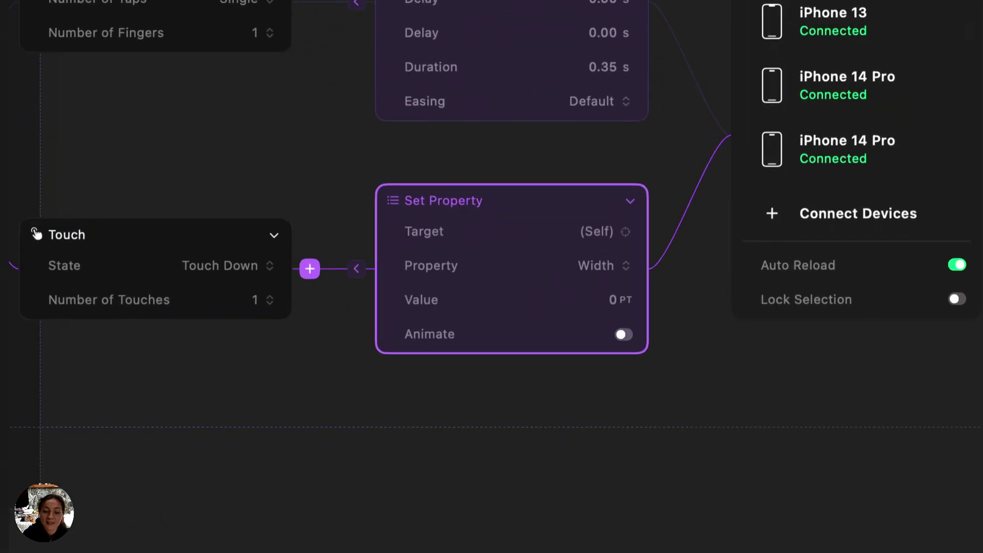
- Make the Touch Down trigger's Set Property action change Scale to 95% with the button itself as target
click(599, 267)
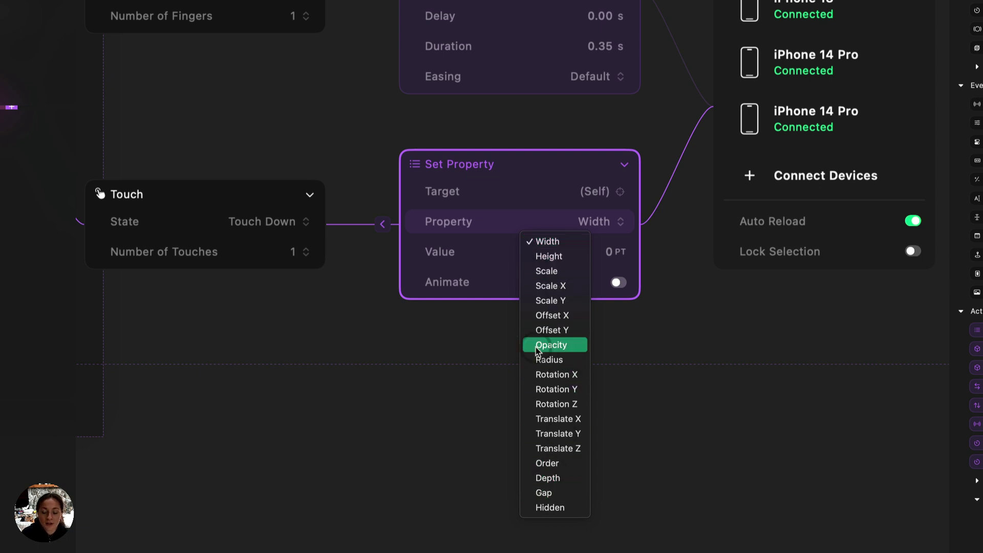
click(612, 224)
click(613, 224)
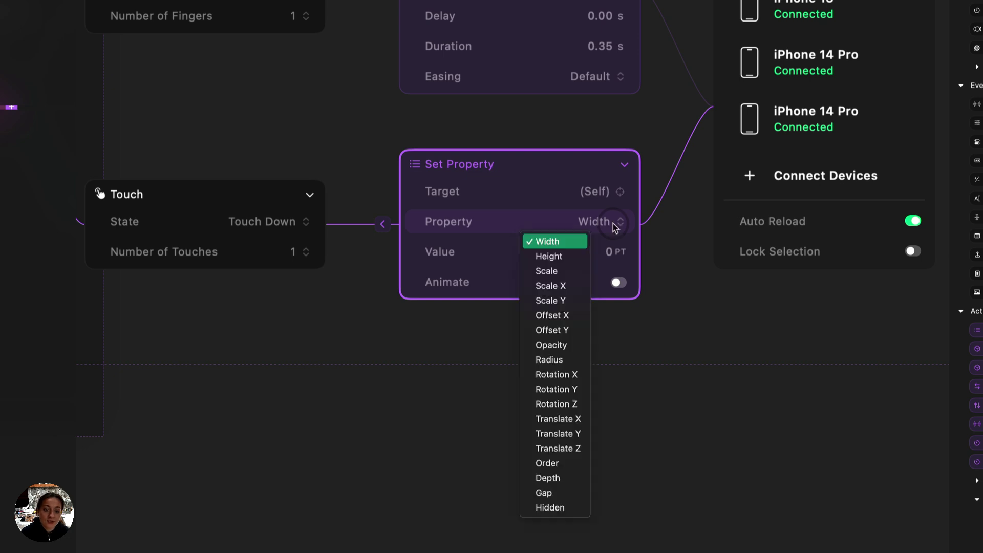
click(563, 273)
click(584, 307)
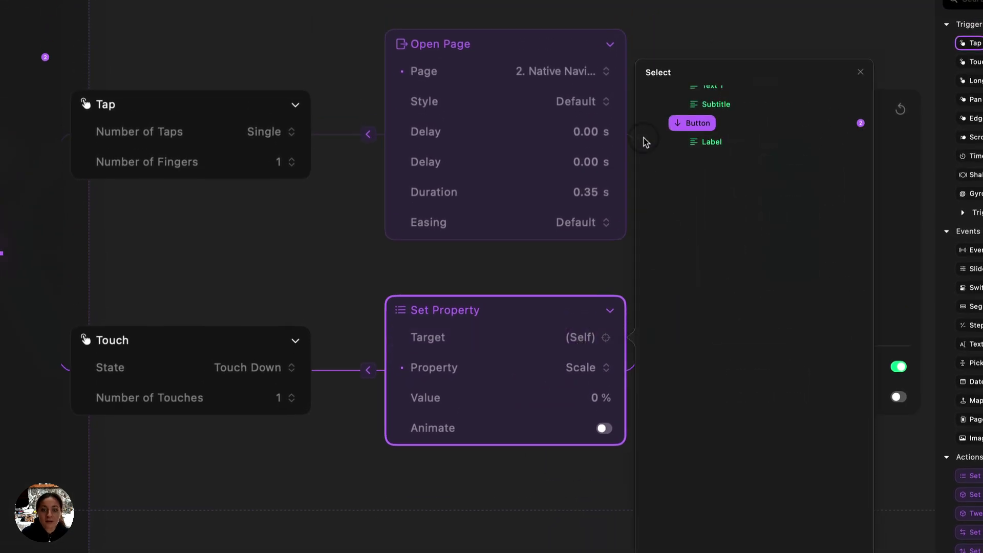
click(689, 123)
click(592, 337)
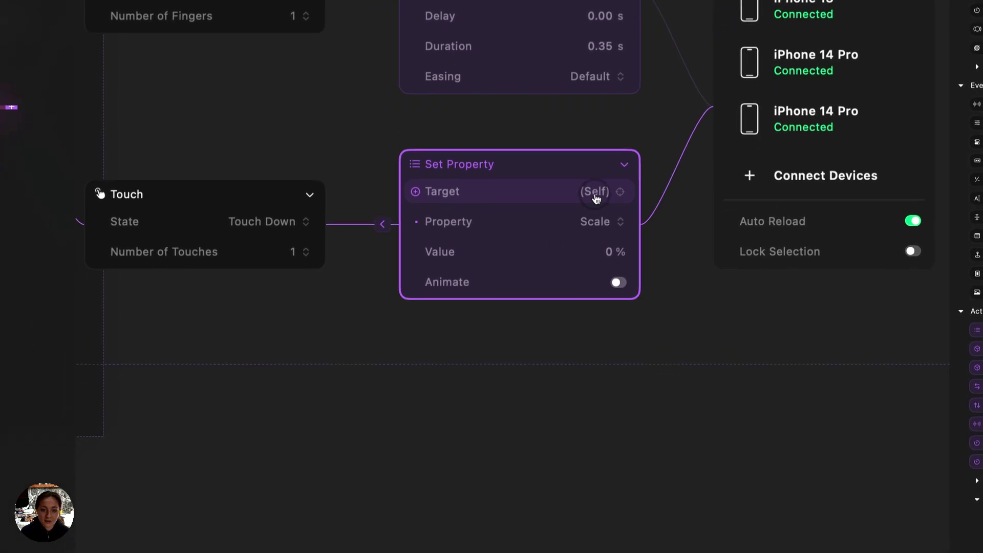
click(603, 249)
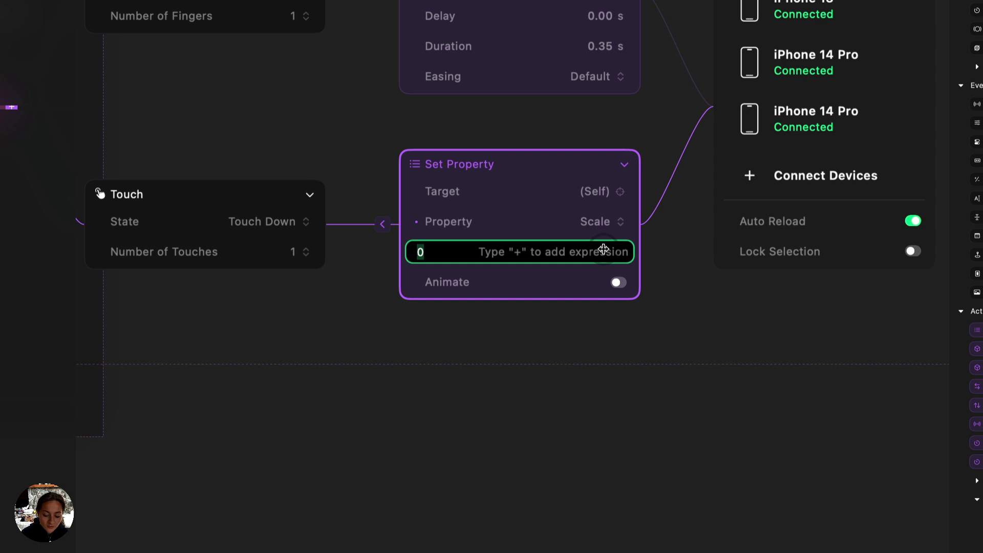
text(95)
key(Return)
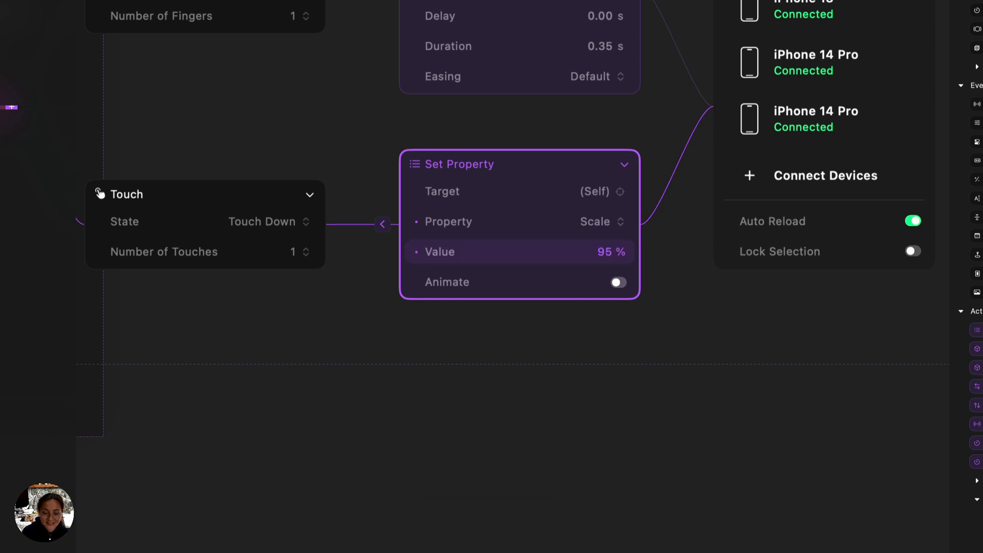
- Duplicate the Touch trigger with its Set Property action and set the copy's state to Touch Up
scroll(416, 235, left, 3)
click(317, 212)
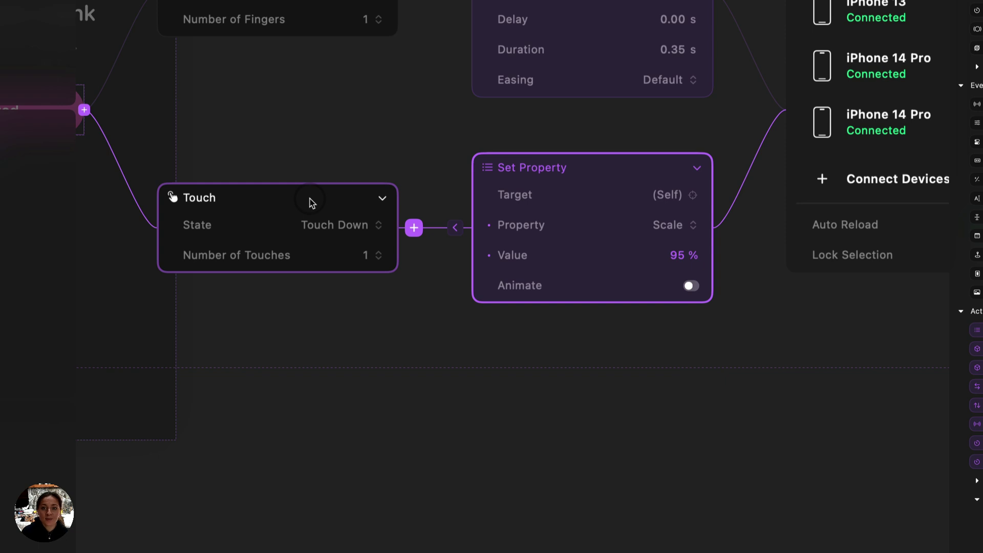
click(311, 202)
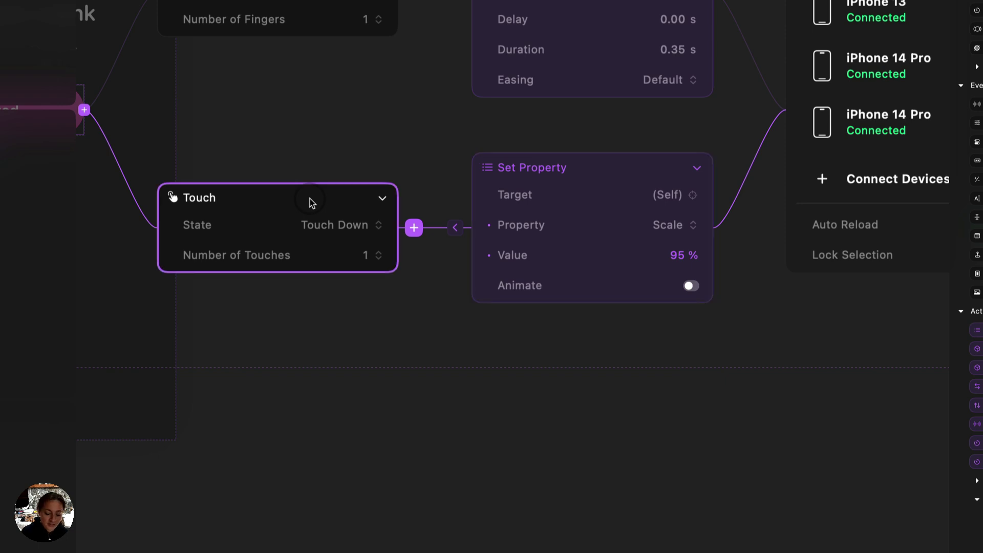
key(super+d)
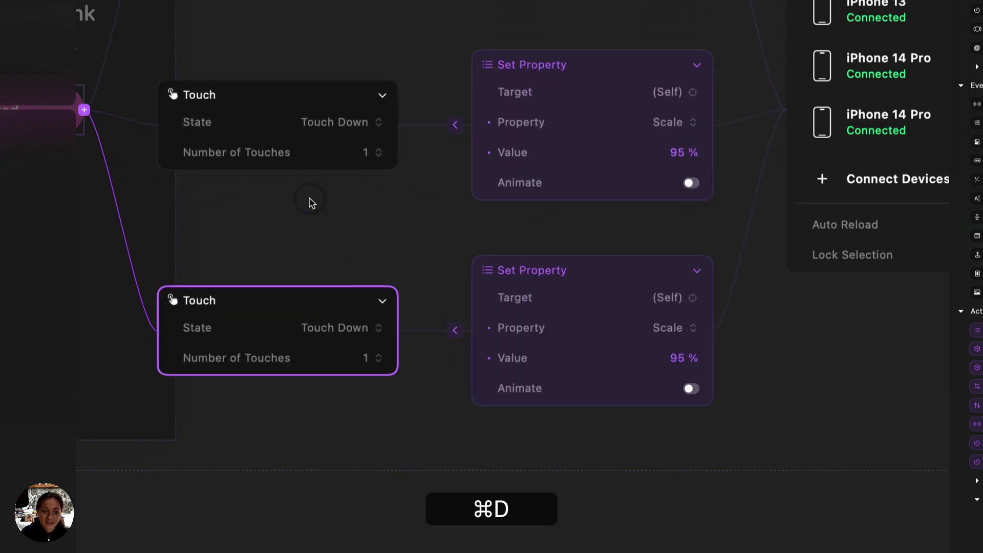
click(337, 329)
click(340, 332)
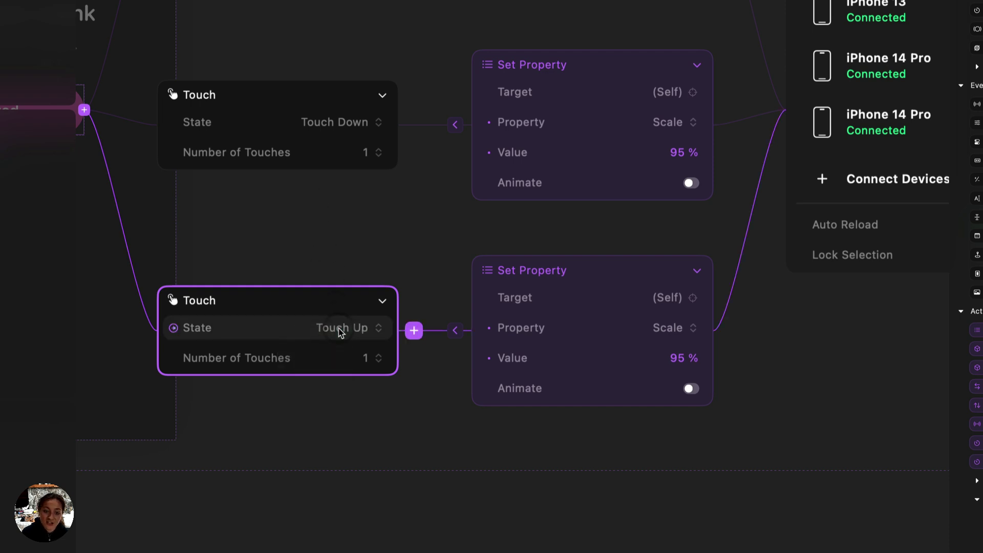
- Set the Scale value of the Touch Up trigger's Set Property action to 100%
click(655, 359)
text(100)
key(Return)
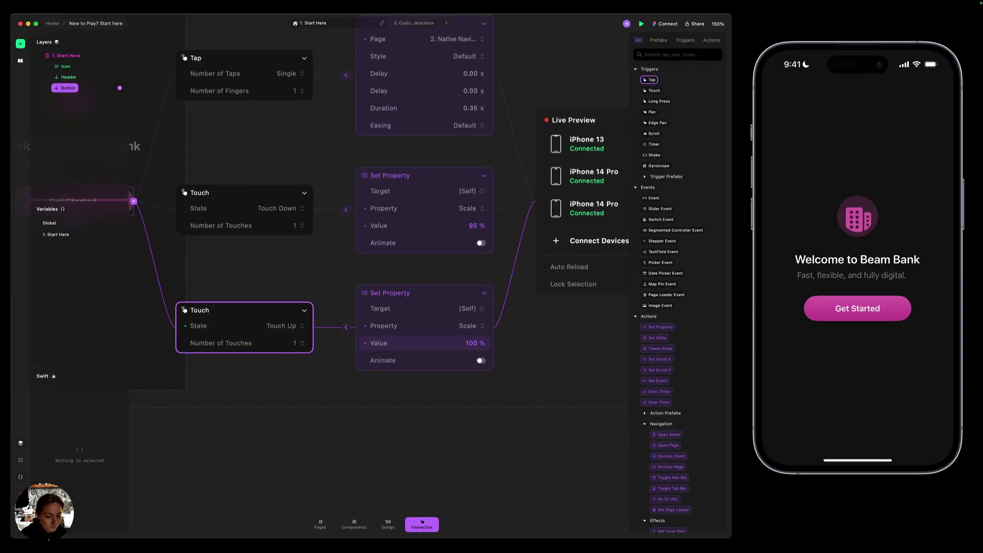
- Disable the Tap trigger and turn on Animate for both Scale Set Property actions
click(228, 62)
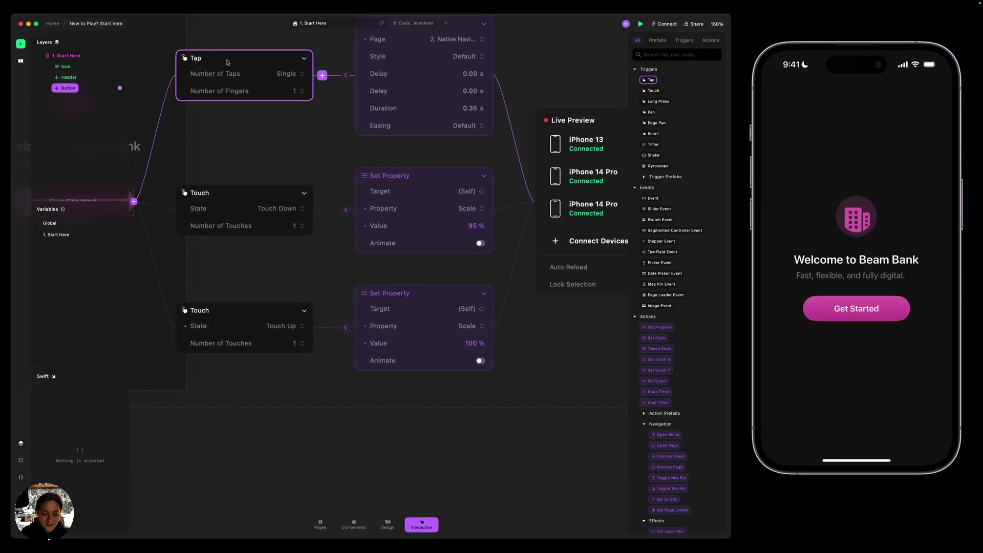
key(d)
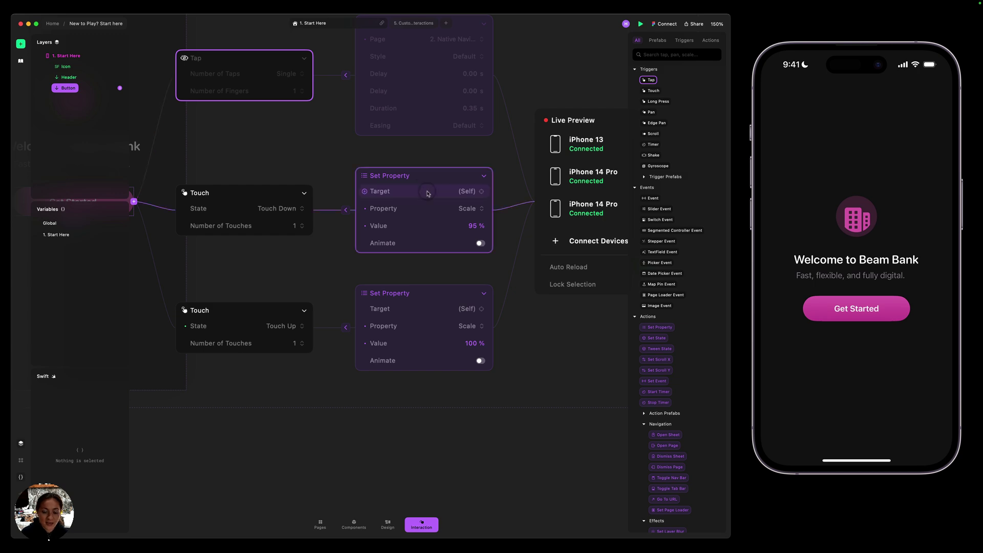
click(480, 242)
click(480, 387)
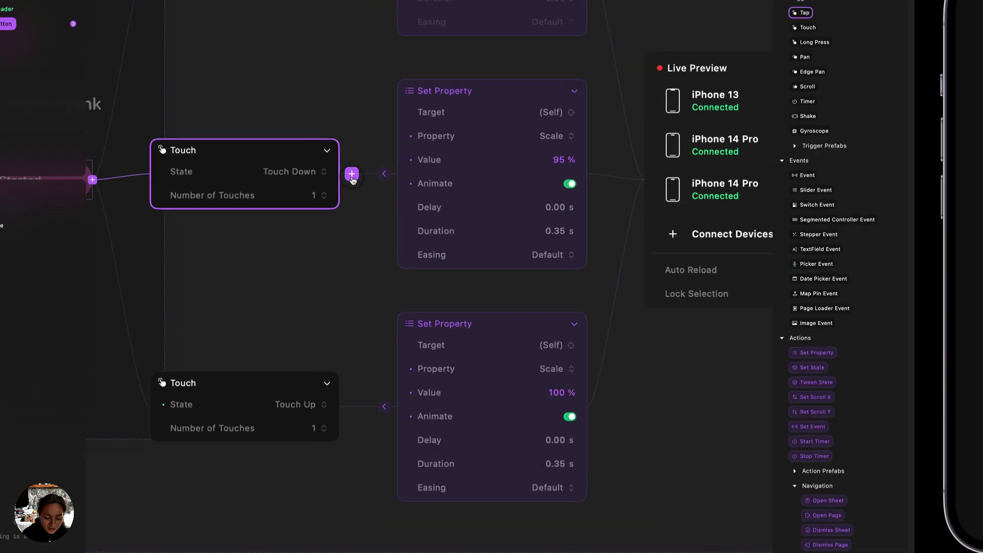
- Add a second Set Property action to the Touch Down trigger
click(322, 196)
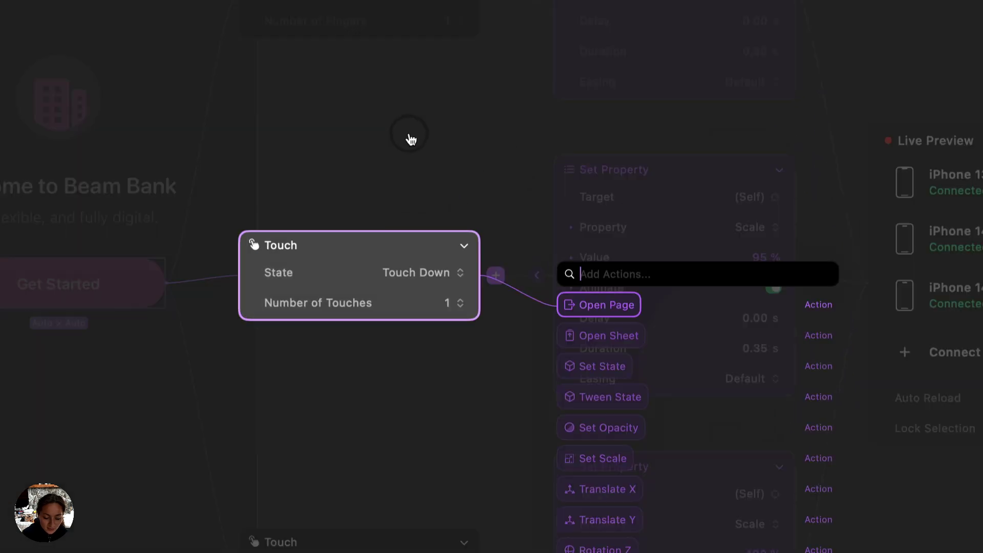
text(set )
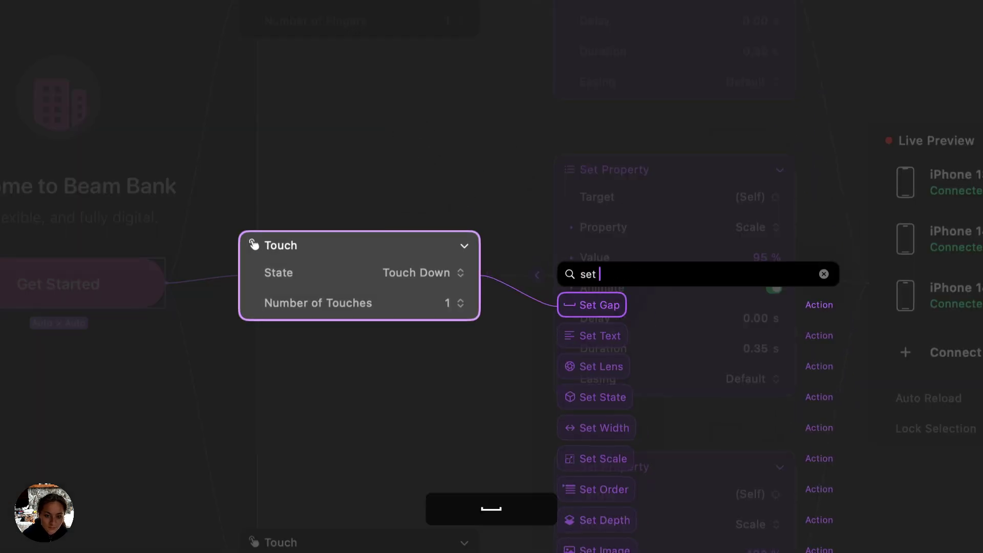
text(pr)
key(Down)
key(Return)
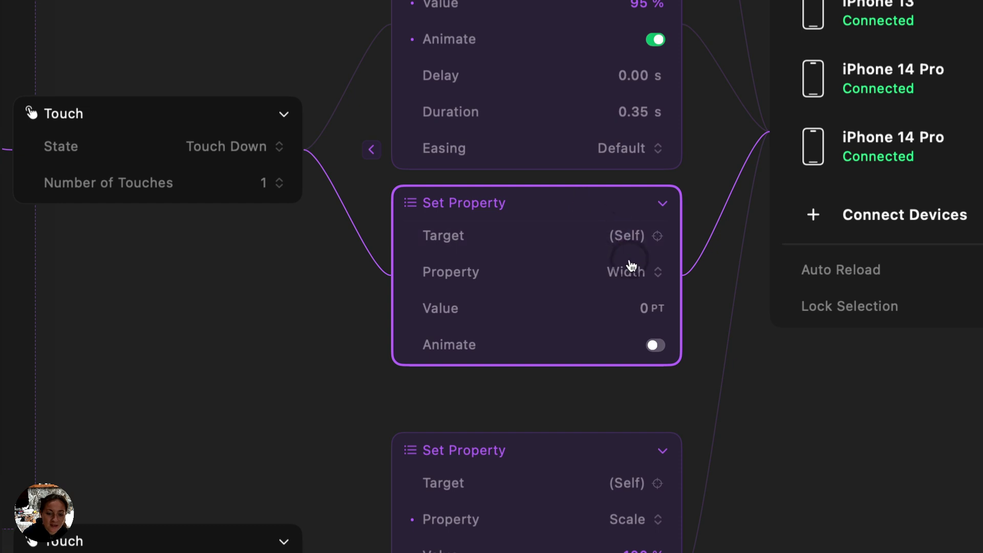
- Set the new Touch Down action's property to Rotation Z with a value of 180°
click(632, 268)
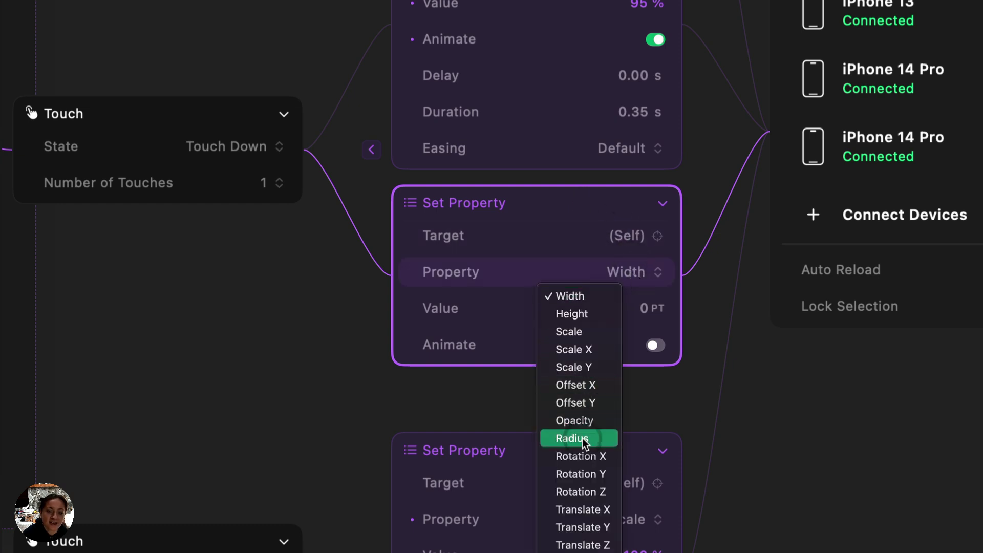
click(587, 492)
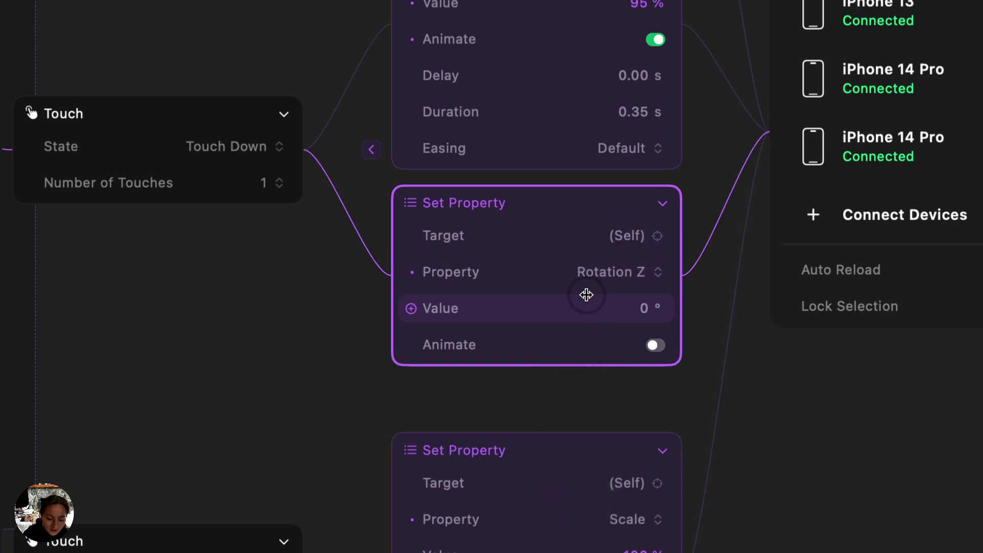
click(586, 306)
text(180)
key(Return)
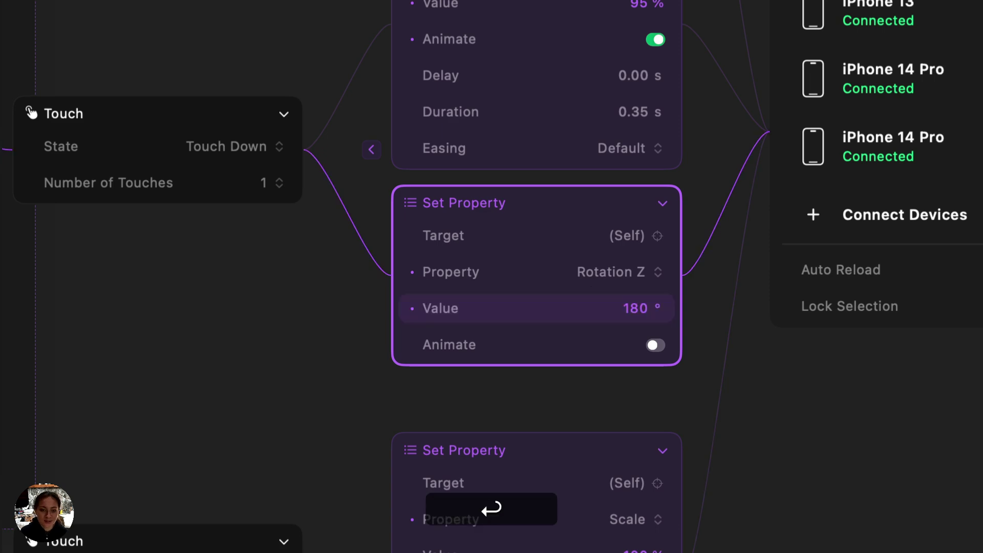
- Turn on Animate for the Rotation Z action and delete the Touch Up trigger's Scale Set Property action
click(654, 345)
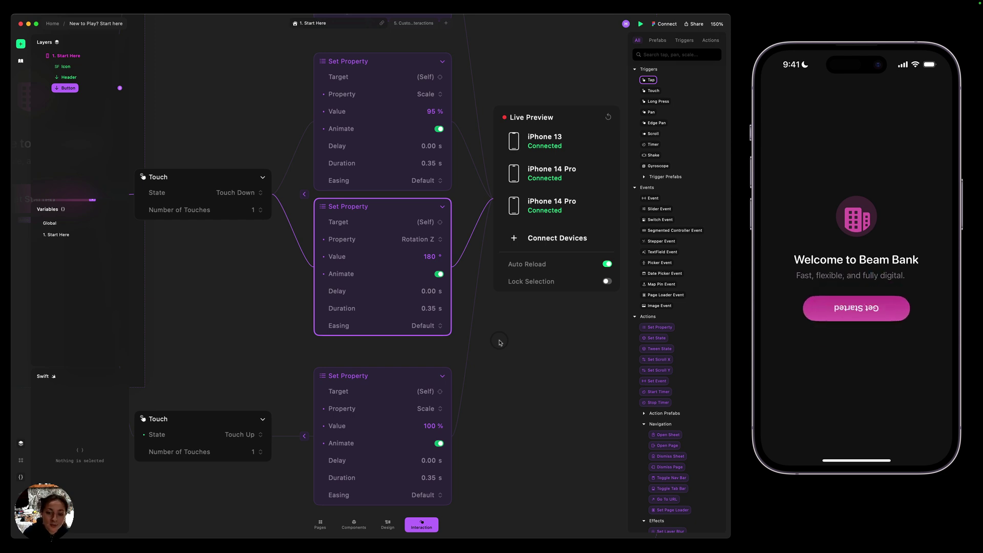
scroll(500, 342, down, 5)
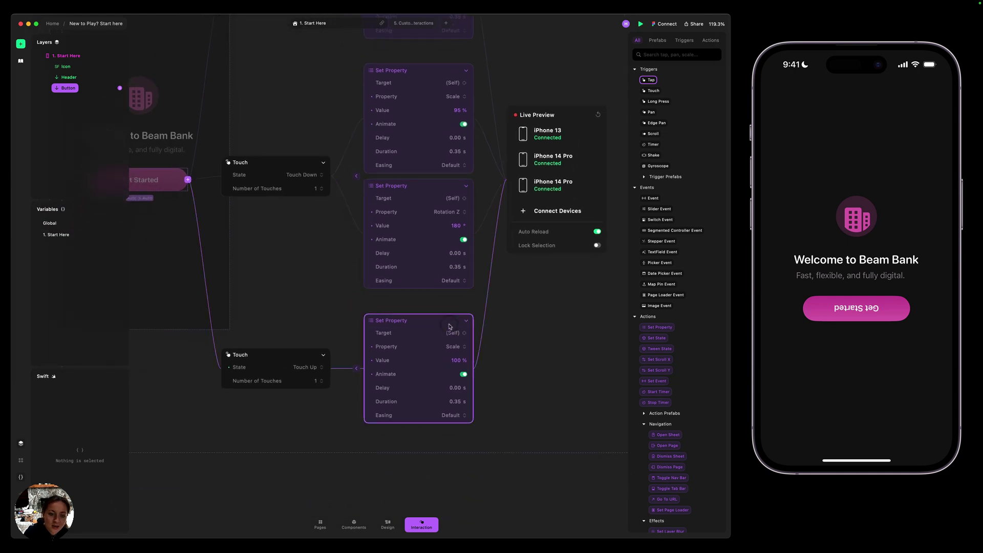
key(BackSpace)
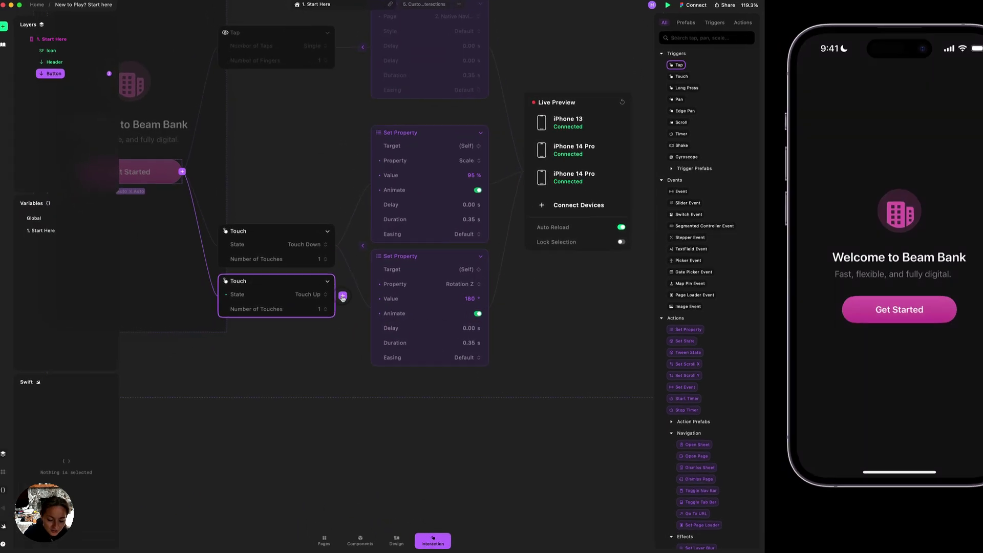
- Add a Reset All Properties action to the Touch Up trigger and turn on its Animate option
click(334, 294)
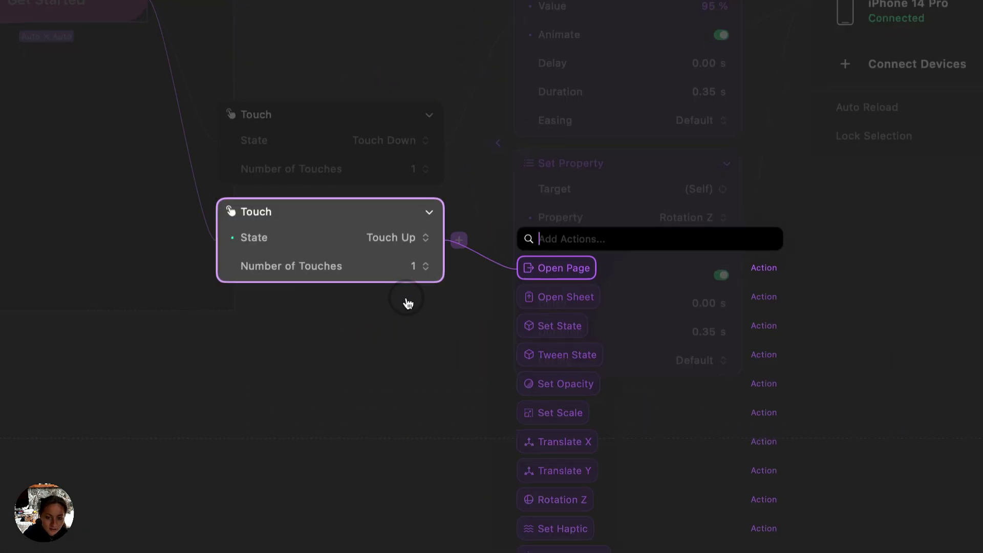
text(rese)
key(Return)
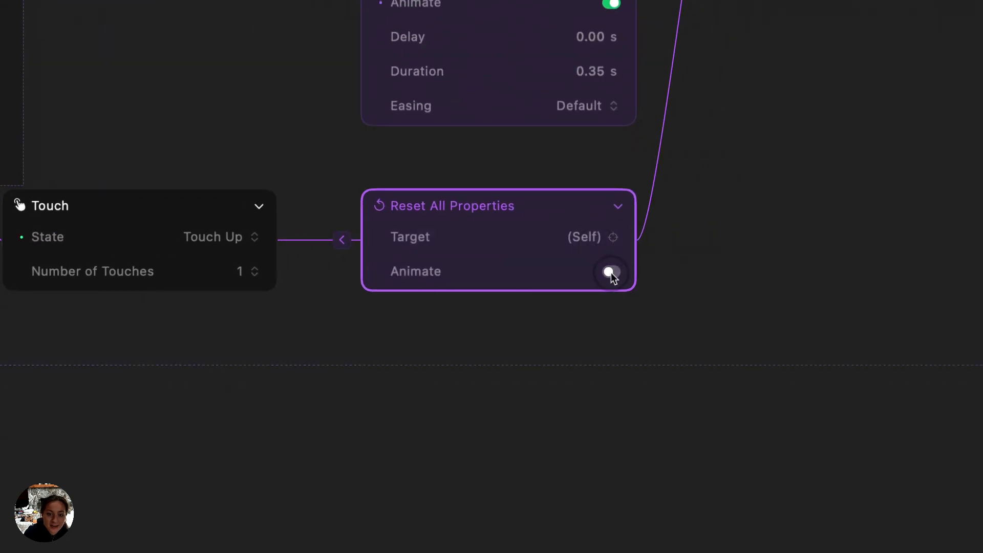
click(612, 272)
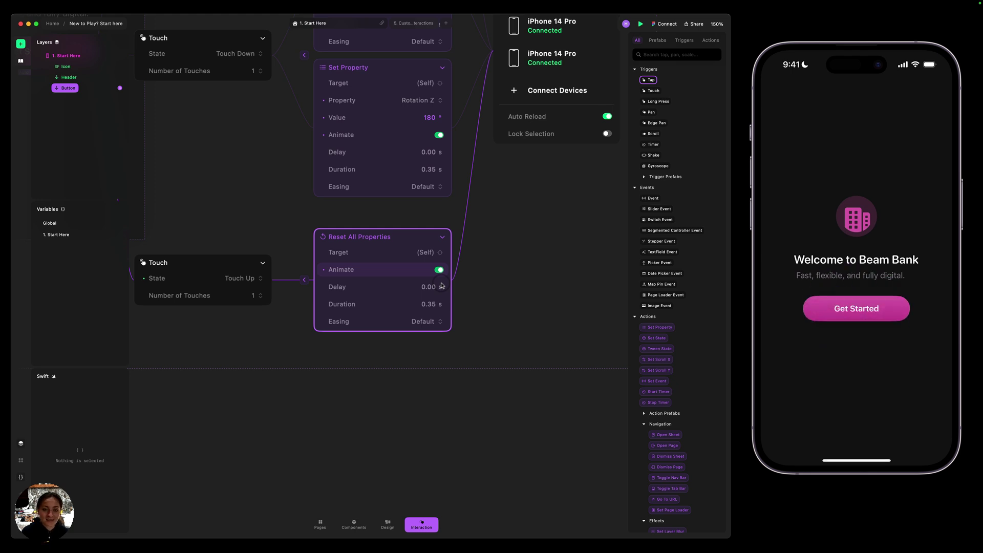
- Attach the Animate In scroll prefab to the 1. Start Here page
scroll(309, 219, down, 5)
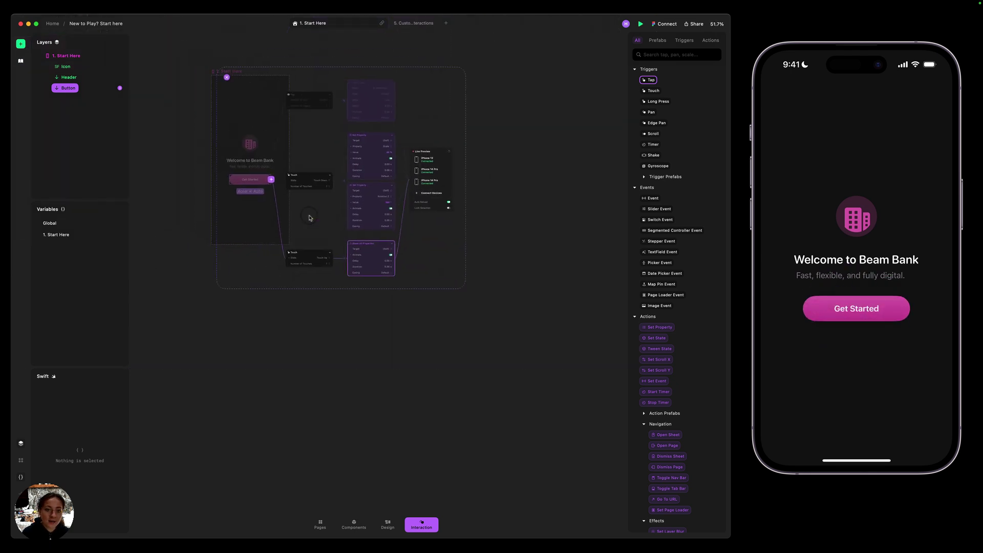
click(189, 96)
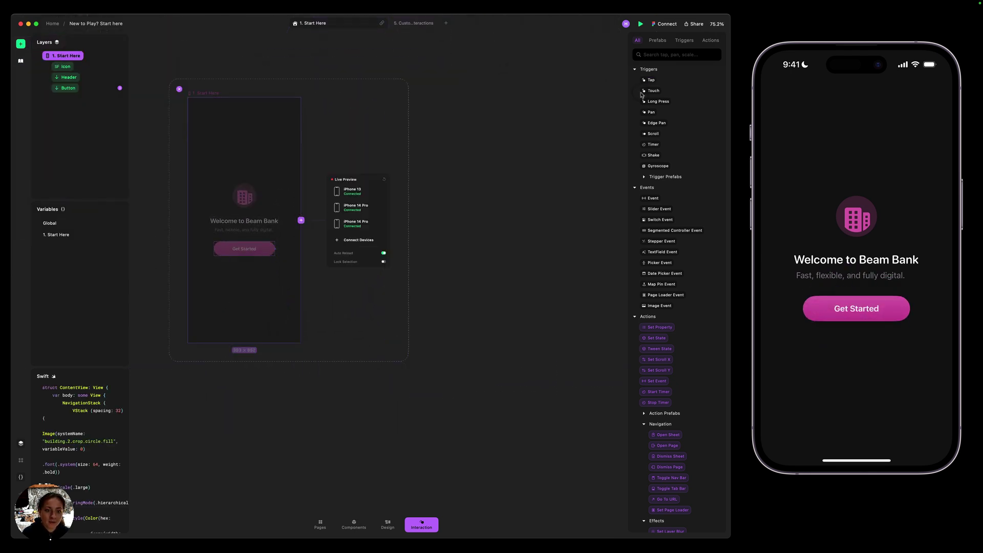
click(716, 69)
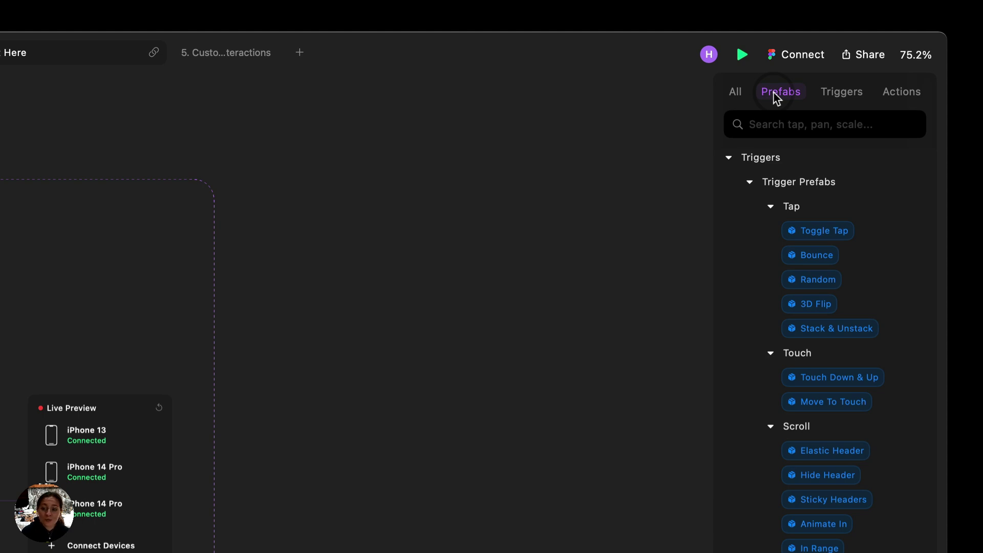
drag(836, 518, 194, 475)
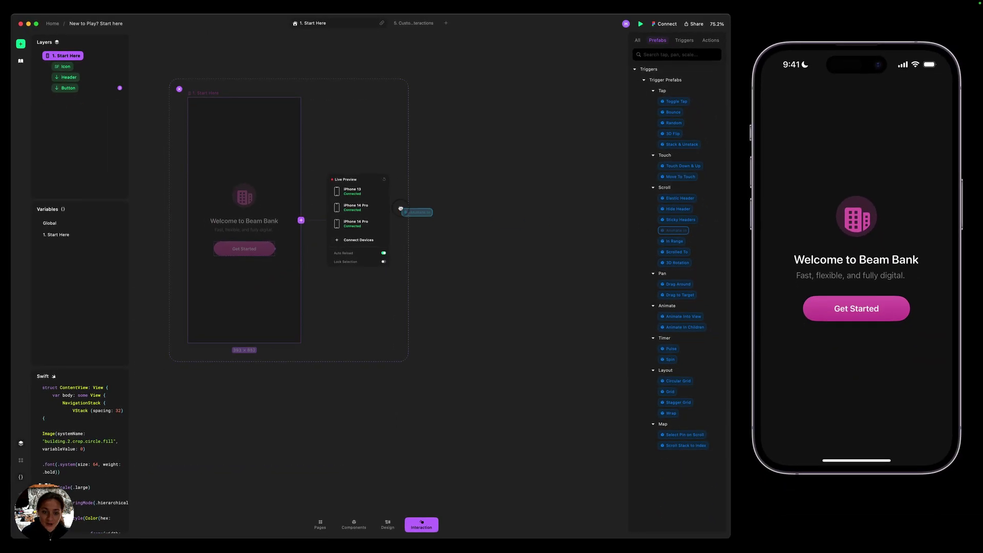
drag(400, 208, 264, 195)
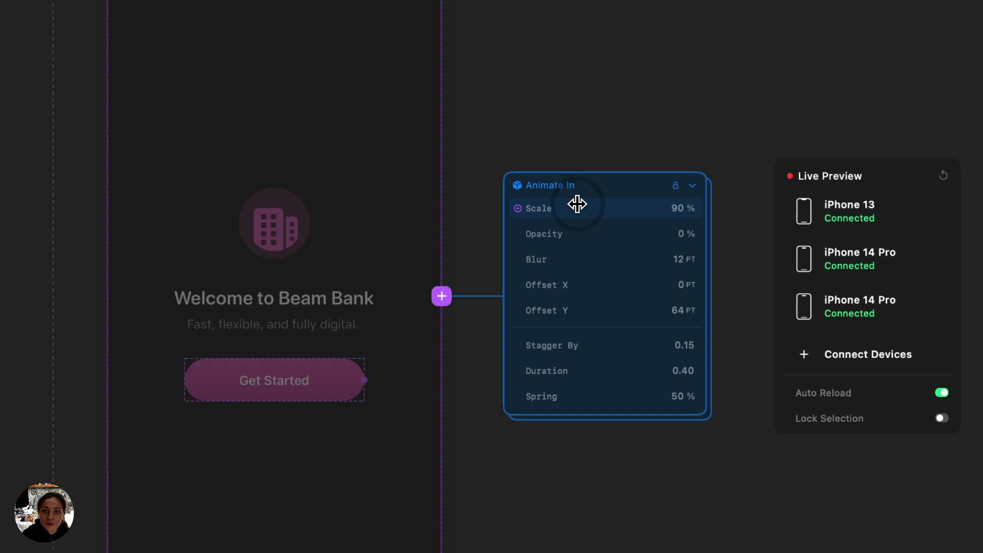
- Set the Animate In prefab's Scale to 53%, Offset X to 51 pt and Blur to 37 pt
drag(577, 204, 526, 214)
drag(570, 286, 636, 283)
drag(577, 263, 629, 261)
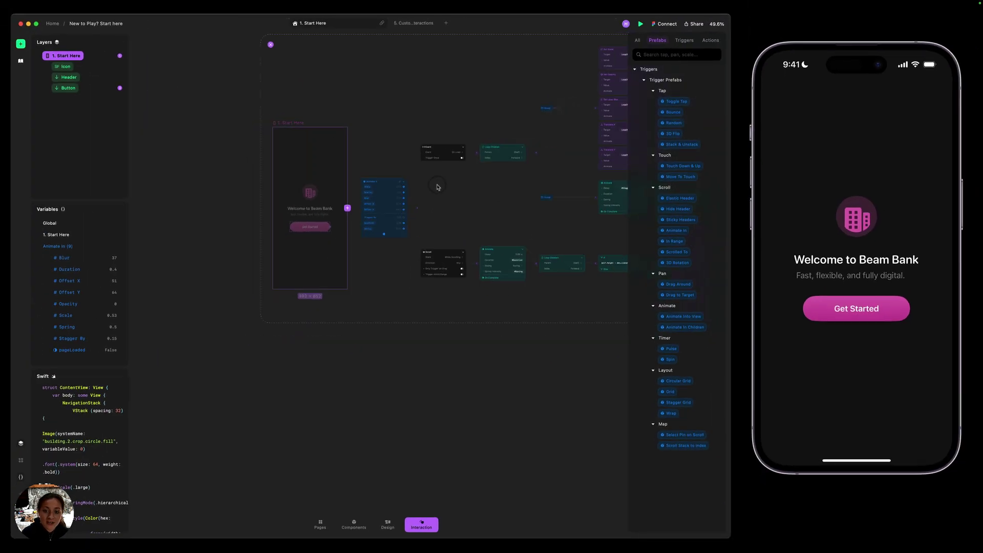
- Examine the event and loop logic inside the Animate In prefab, and close it again
scroll(437, 187, down, 4)
scroll(423, 127, down, 3)
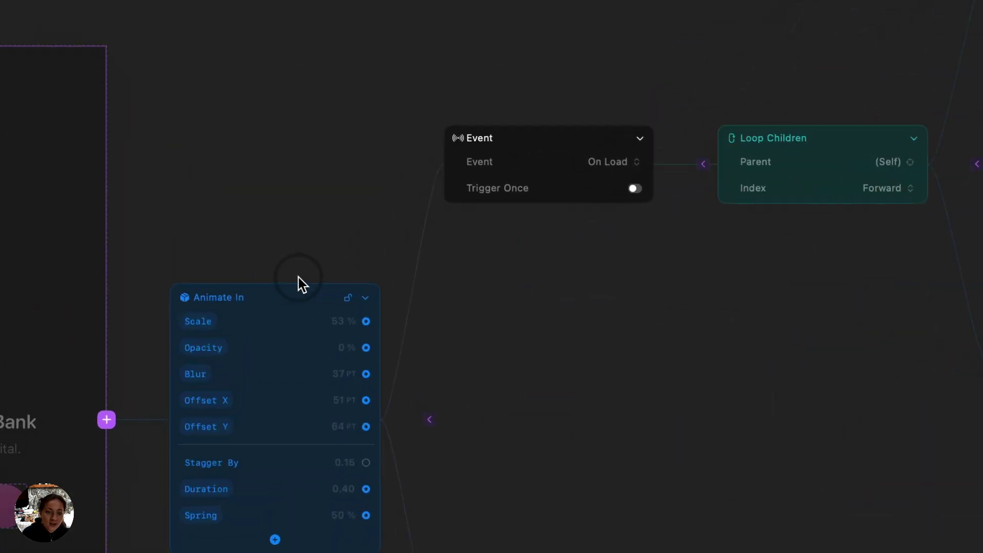
click(613, 192)
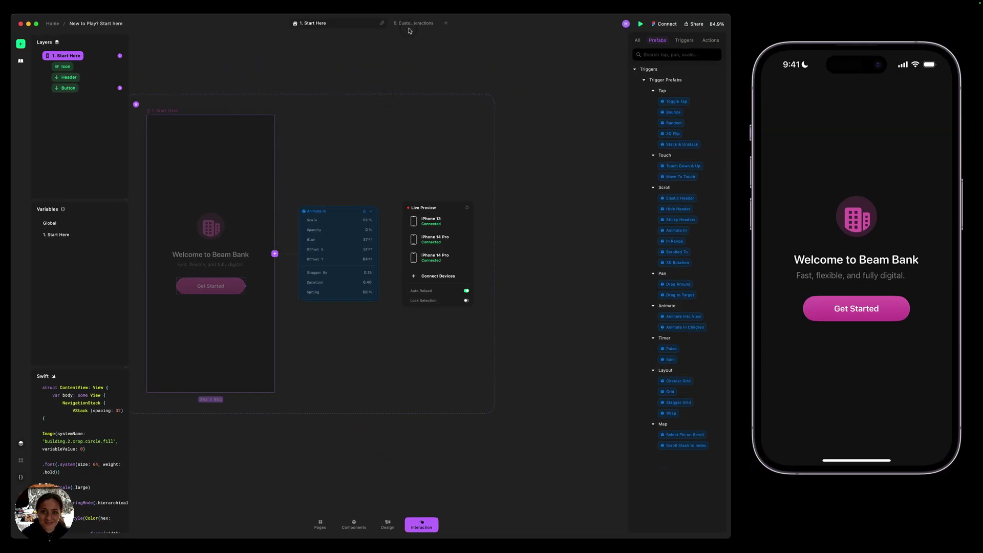
- Add a Scroll trigger to the 5. Custom Interactions page and review its State options
click(411, 24)
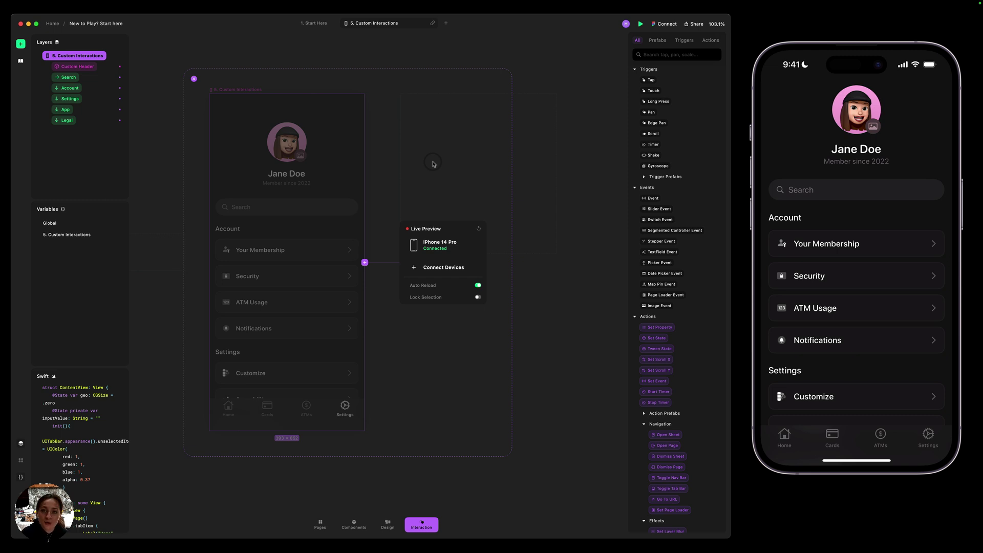
click(653, 134)
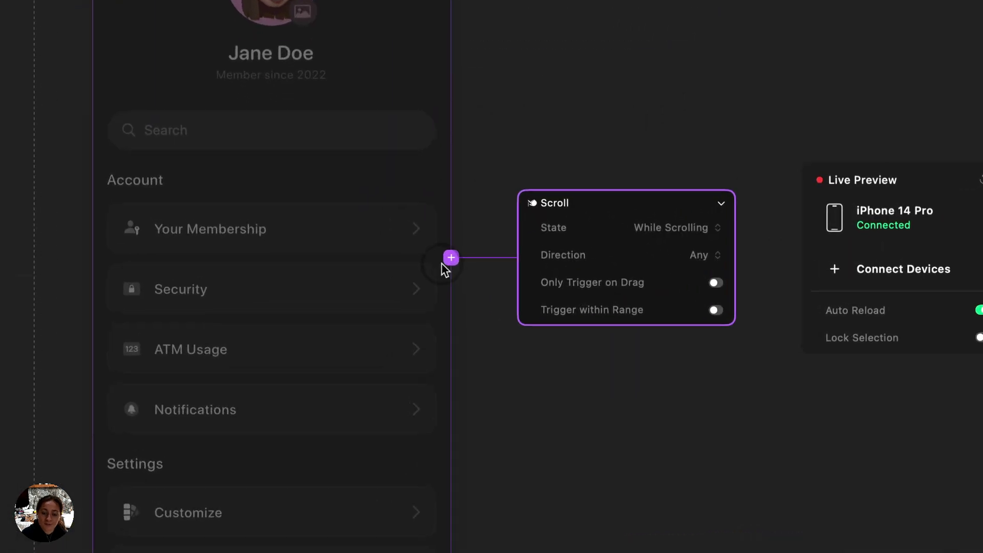
click(680, 228)
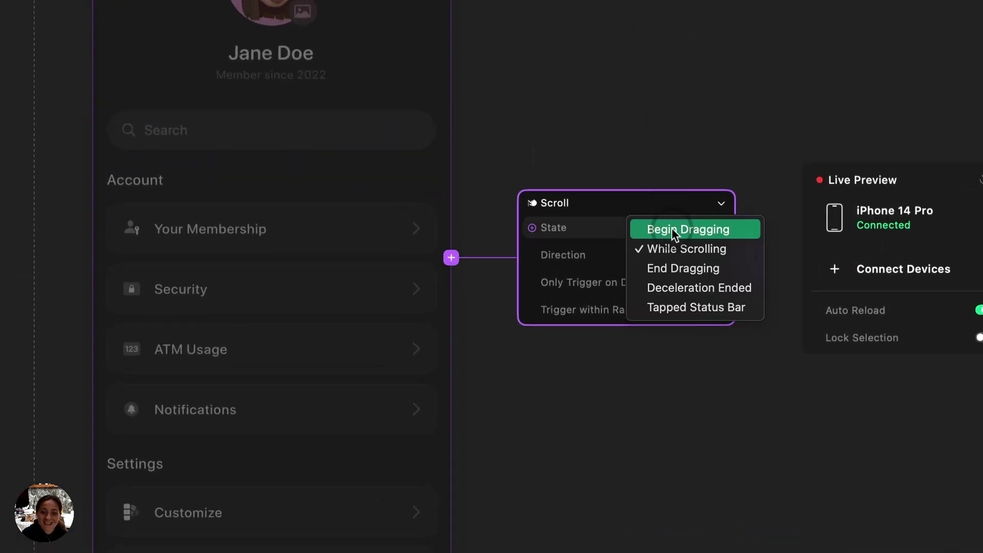
click(591, 226)
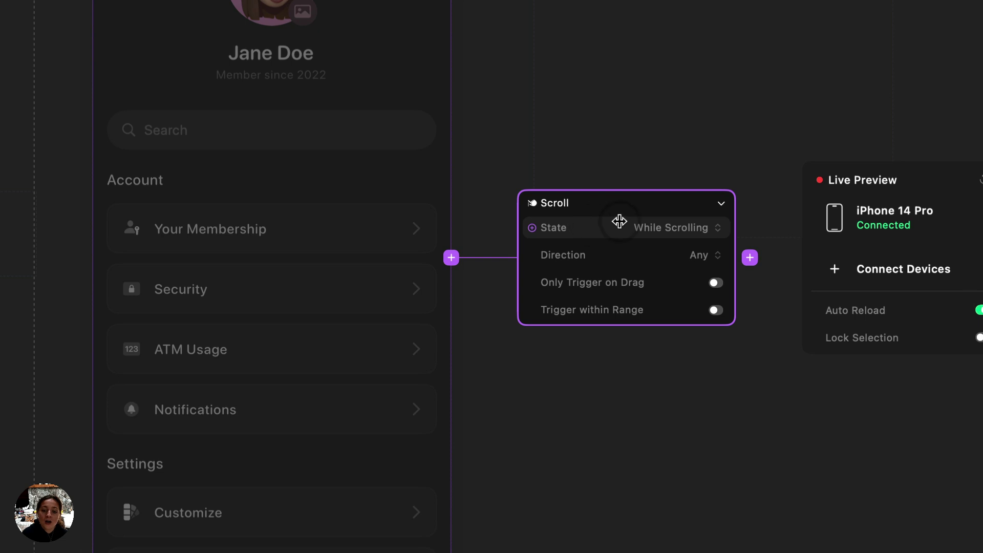
- Add a Condition after the Scroll trigger
click(750, 258)
text(cond)
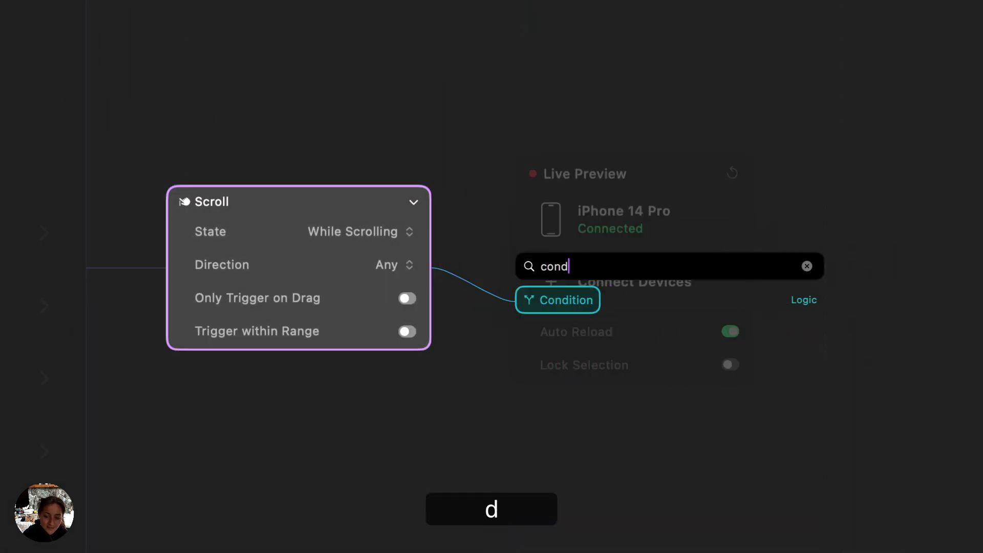
key(Return)
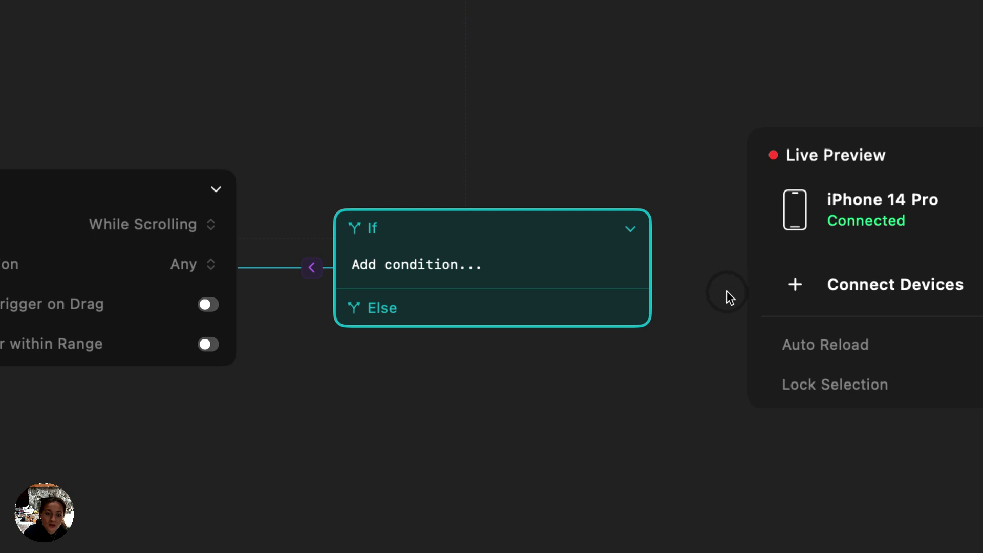
- Set the If condition to Scroll.scrollOffsetY > 40
click(455, 272)
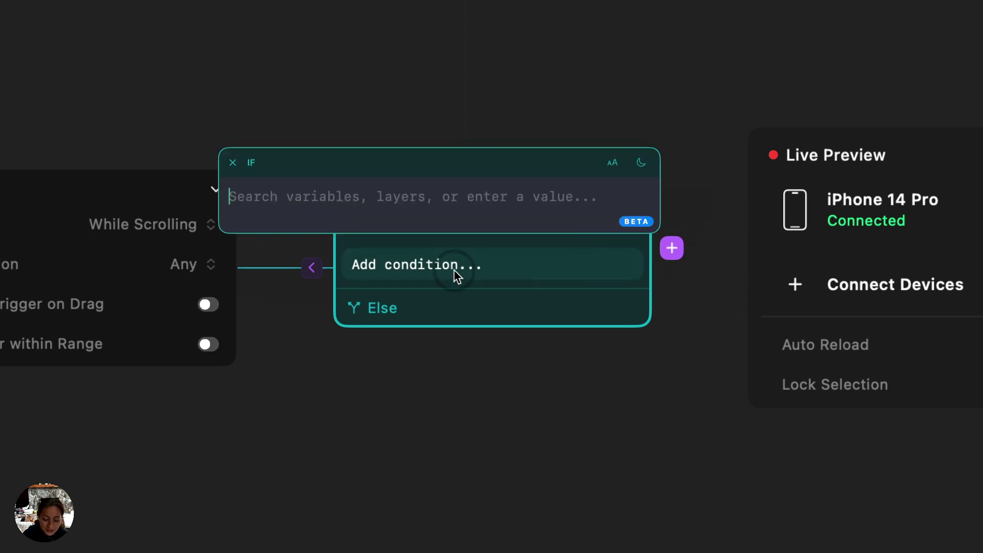
text(tri)
key(Return)
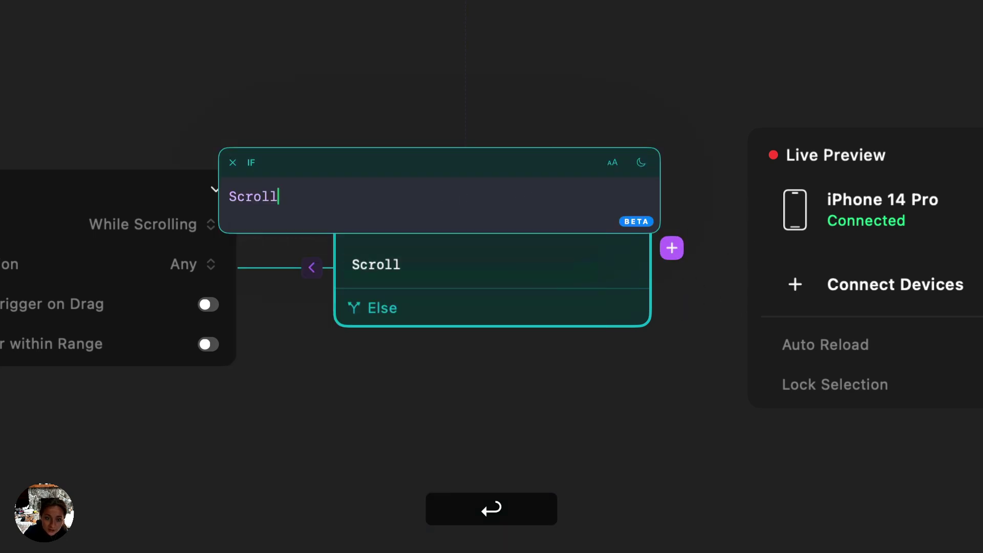
text(.)
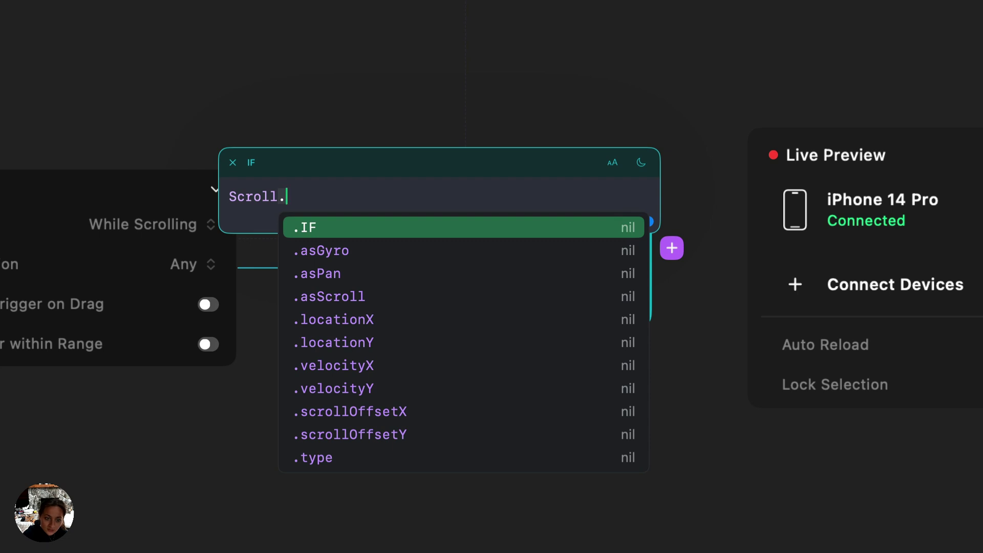
click(409, 435)
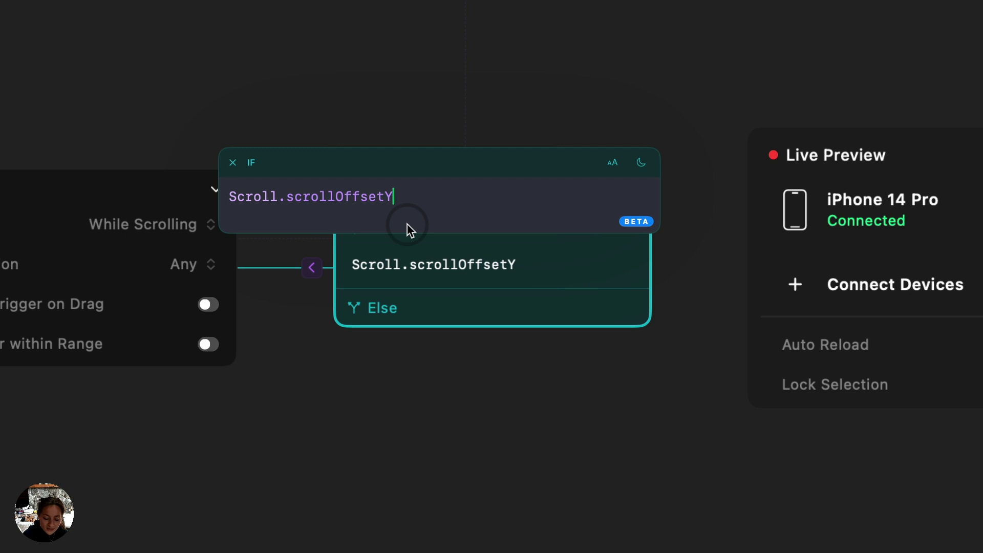
text(> )
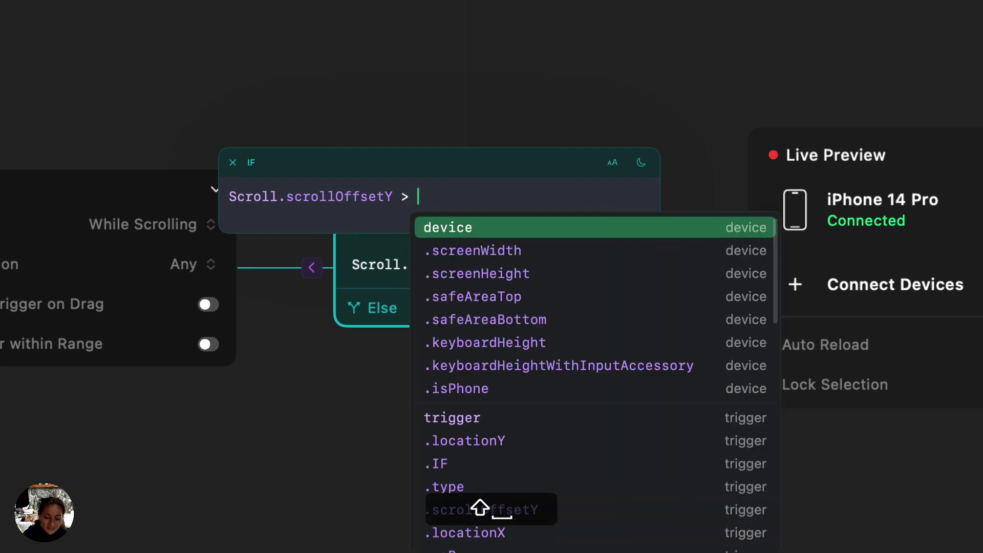
text(40)
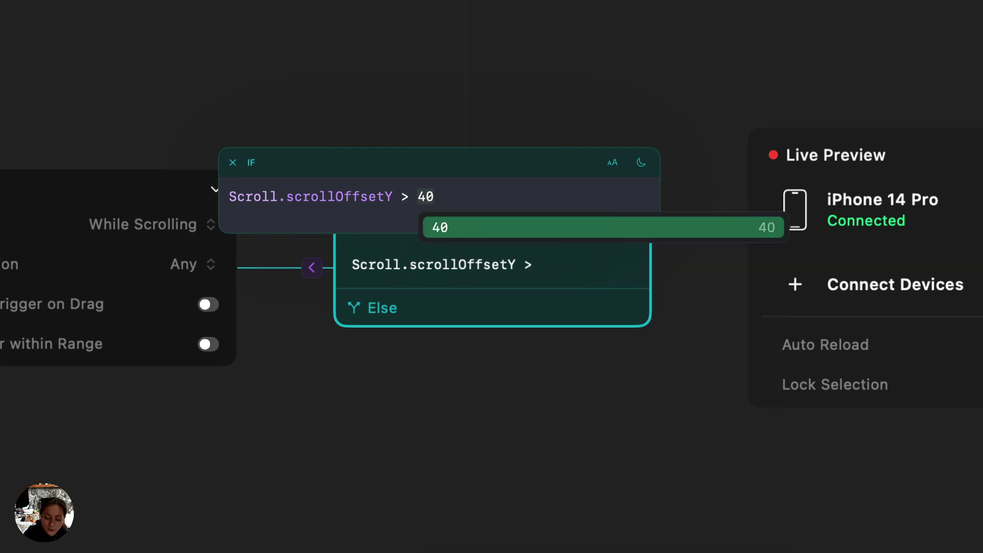
key(Return)
- Add a Set State action to the If branch with Custom Header as its target
mouse_move(502, 285)
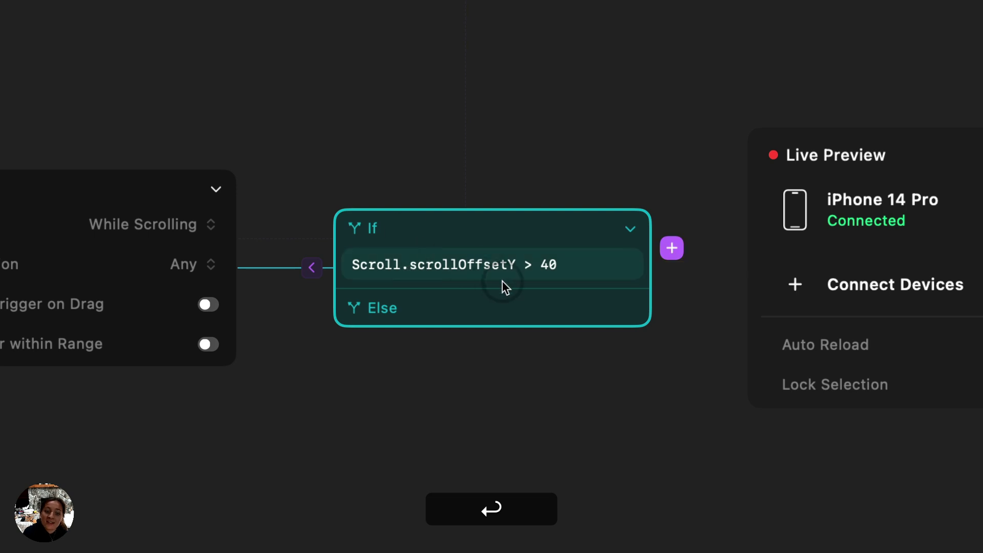
click(671, 250)
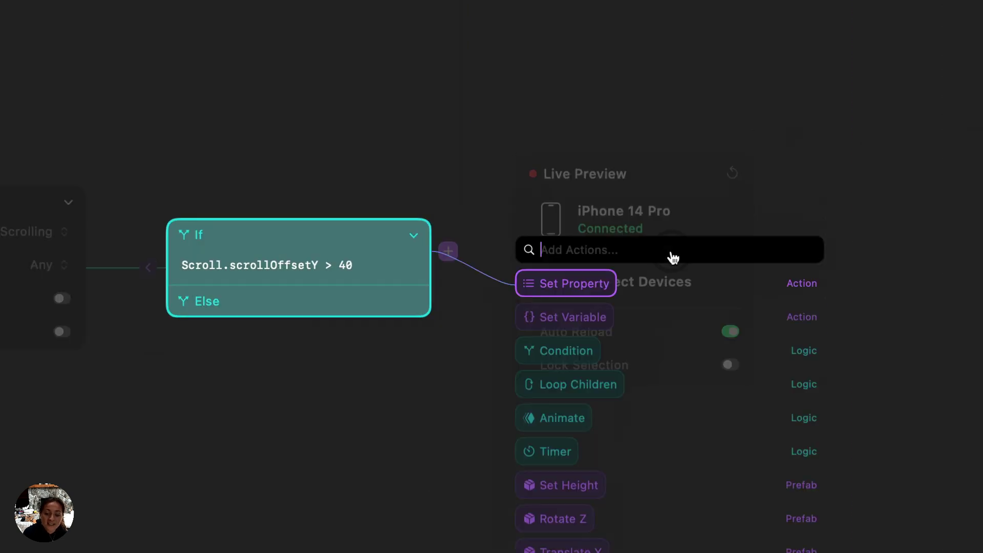
text(set st)
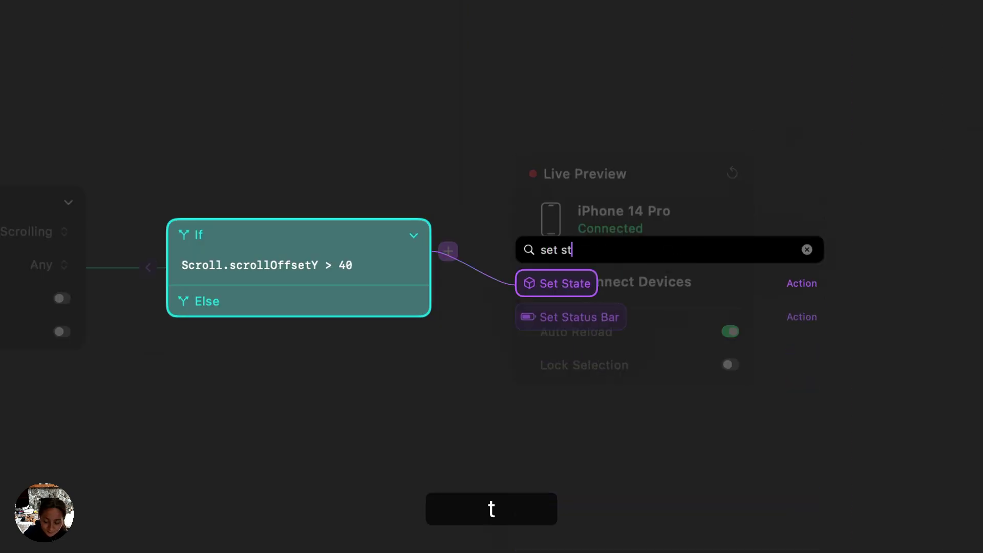
key(Return)
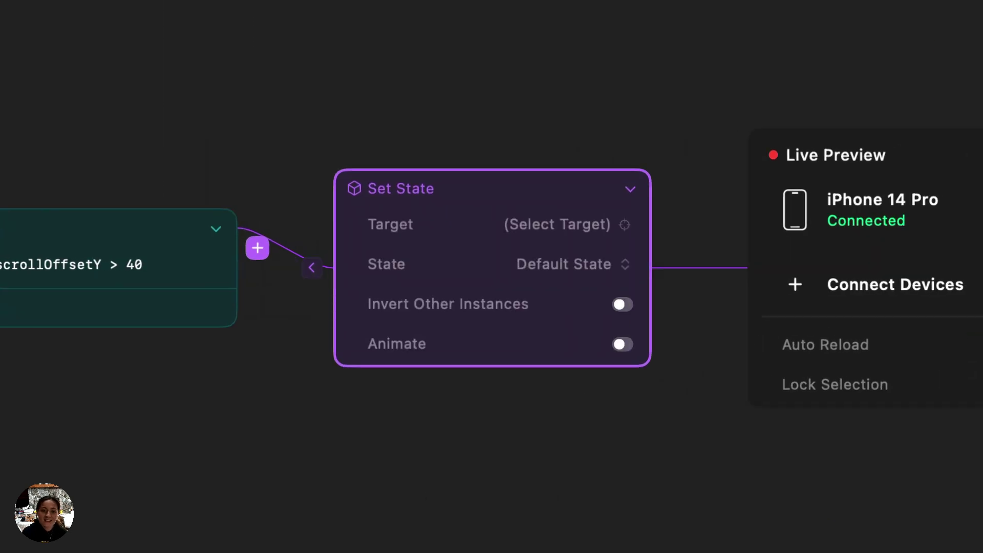
click(595, 238)
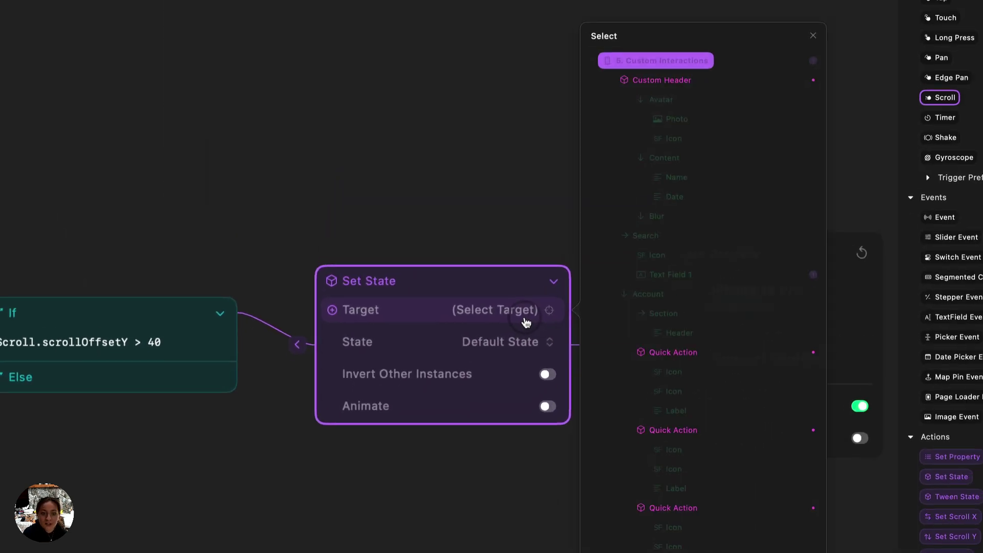
click(661, 82)
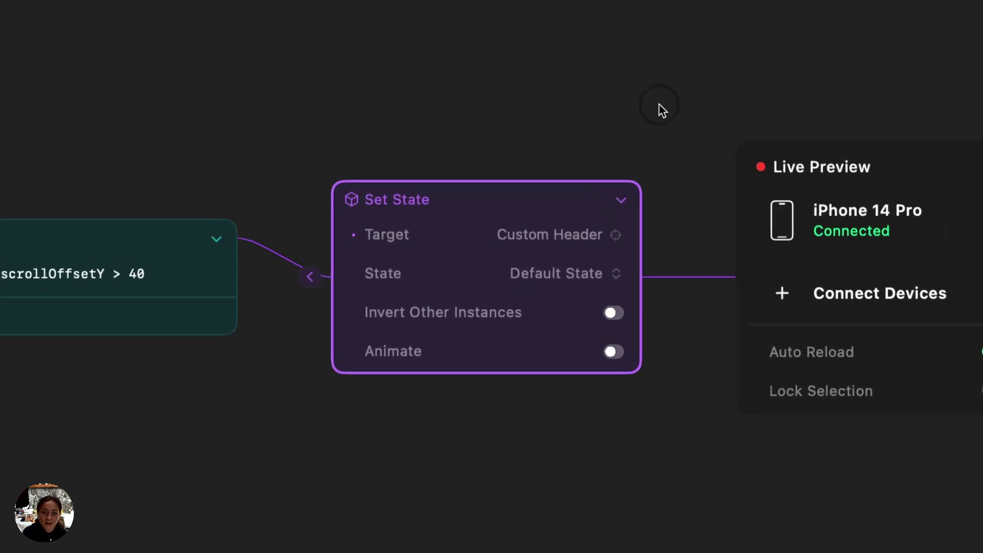
- Set the Custom Header action's state to Scrolled and turn on Animate
click(583, 281)
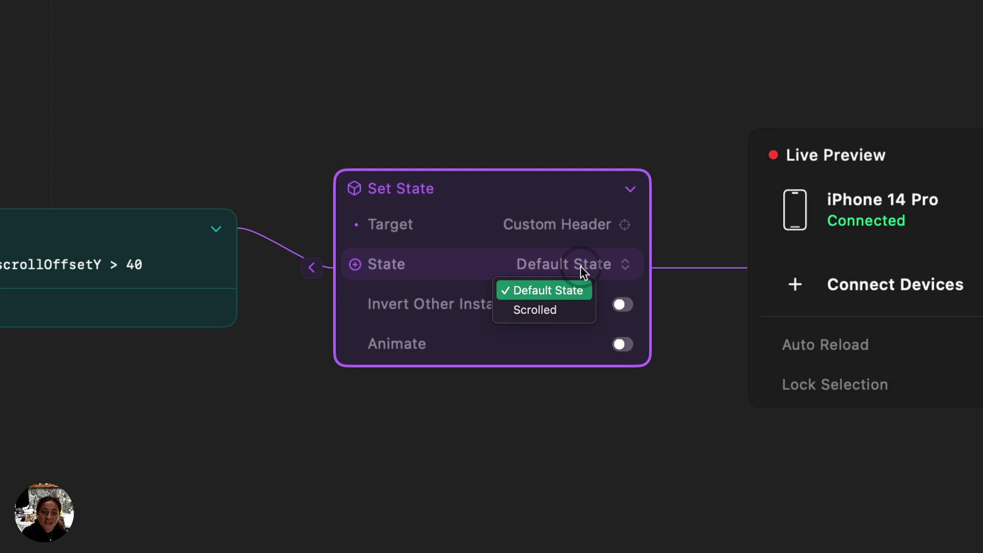
click(560, 320)
click(612, 342)
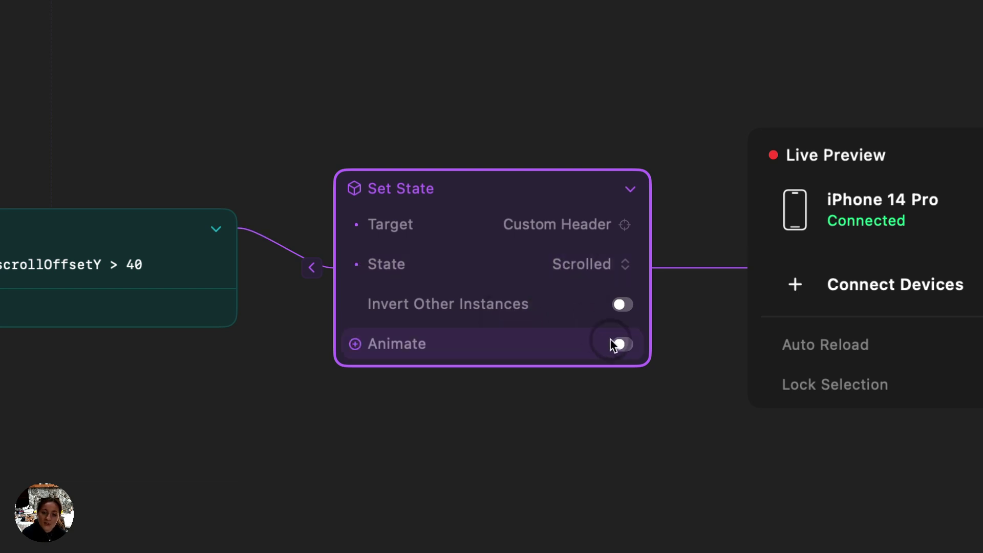
click(583, 354)
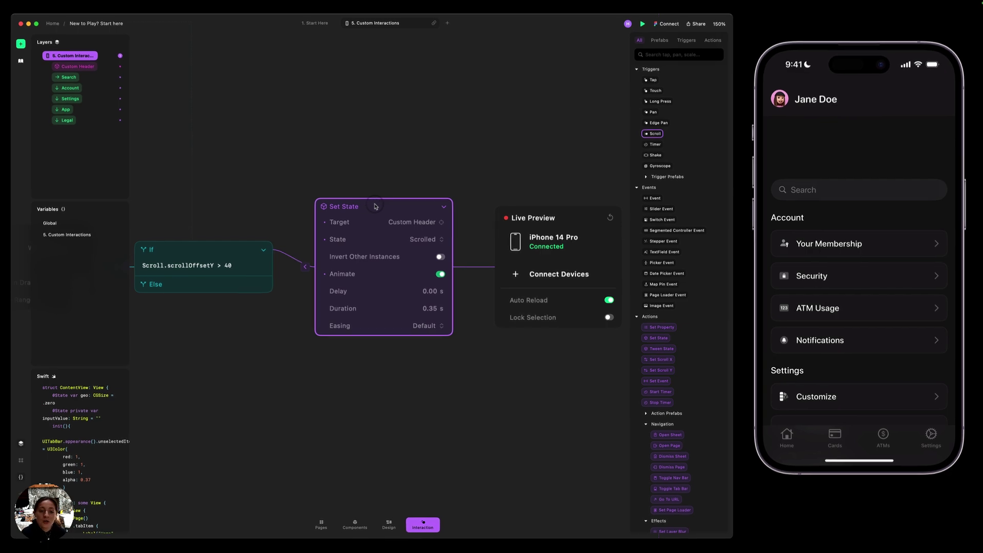
- Duplicate the Set State action and connect the copy to the Else branch
key(super)
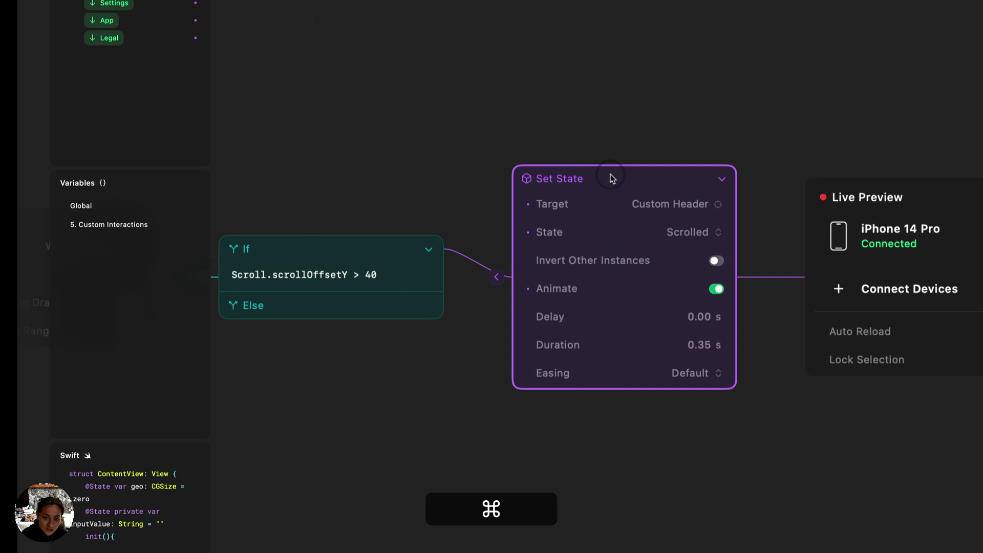
key(super+d)
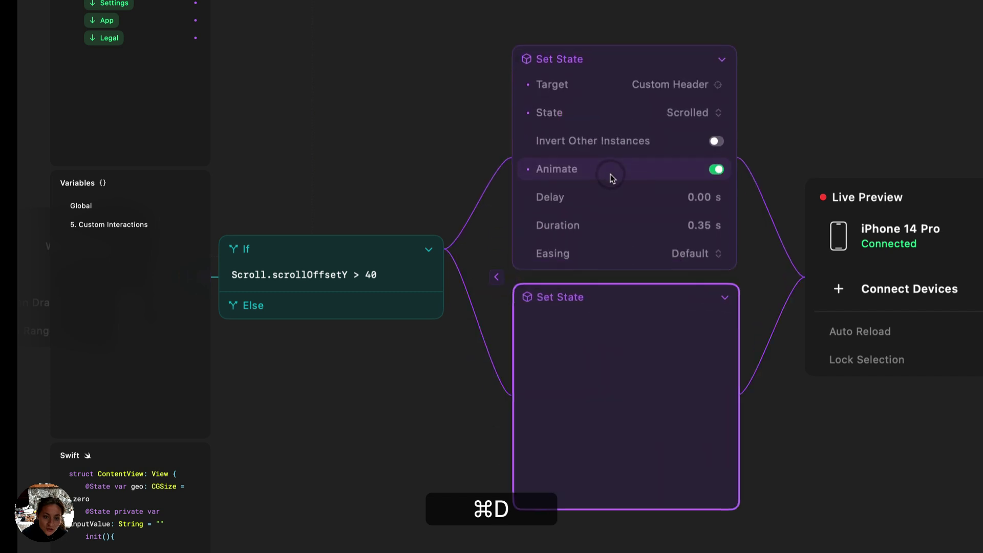
drag(629, 304, 418, 309)
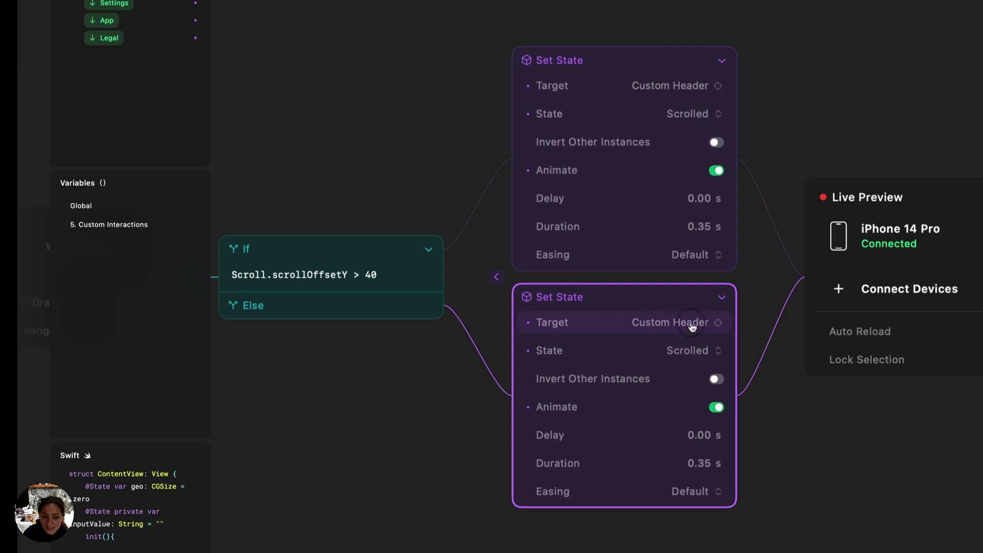
- Open the State options of the Else branch's Set State action
click(675, 353)
click(674, 352)
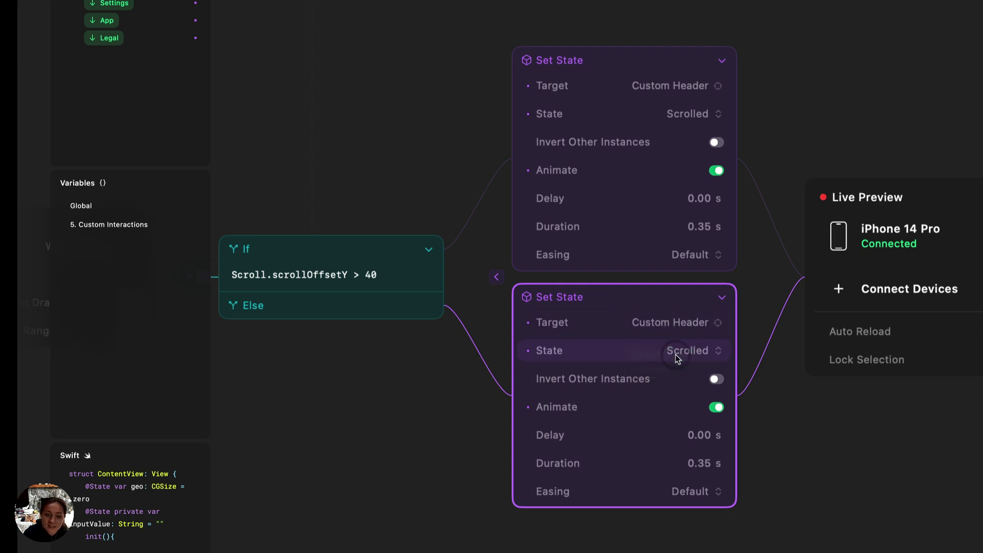